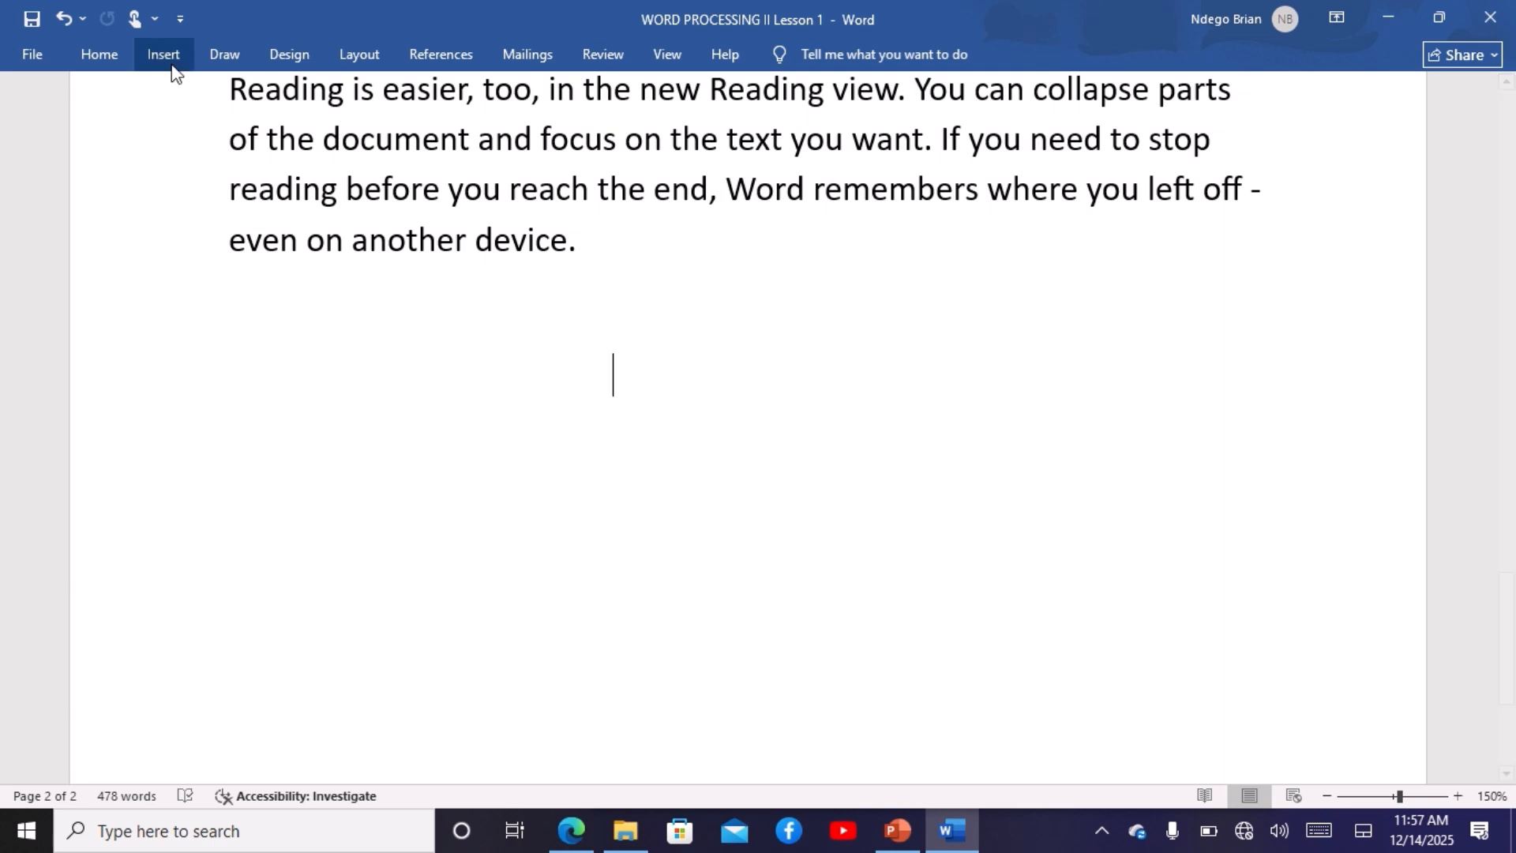
Step: Insert the picture "27 Christmas Gift Ideas for Travellers 2017" from the desktop folder PHOTOS FOR ADS below the last paragraph
left_click(172, 64)
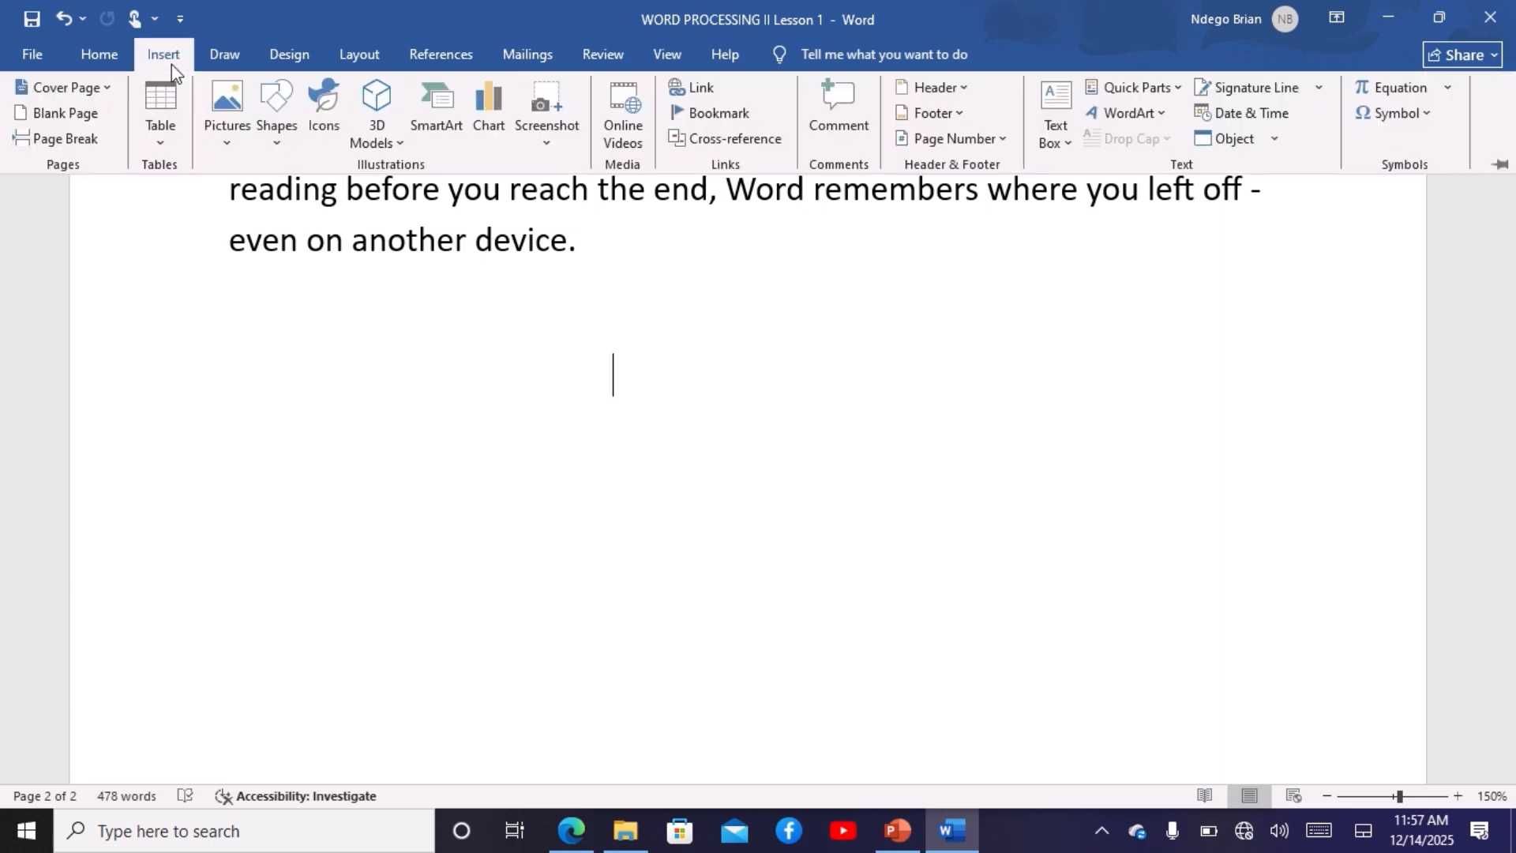
left_click(228, 141)
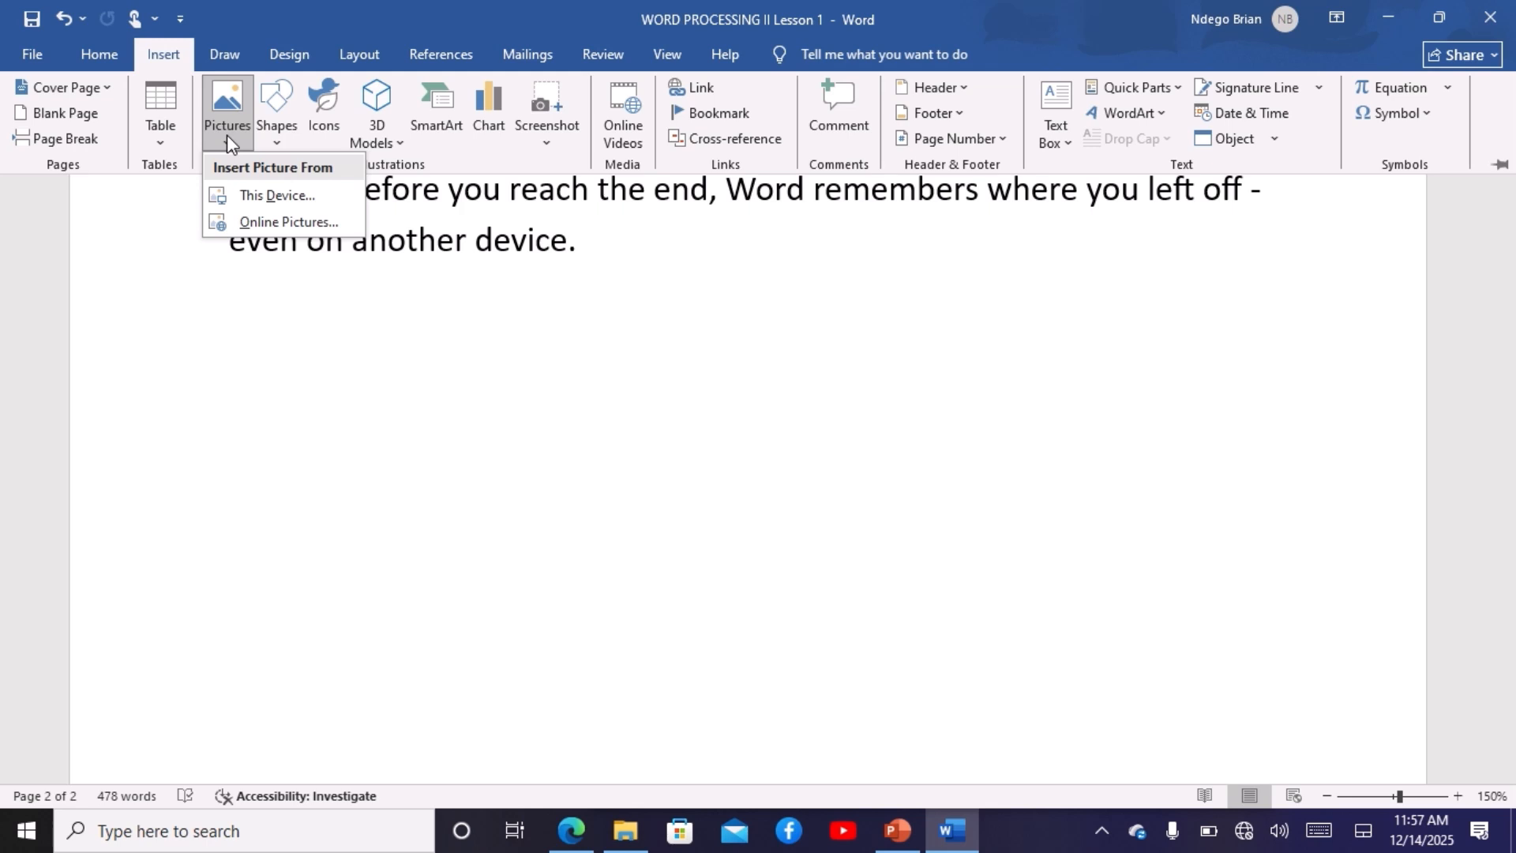
left_click(254, 195)
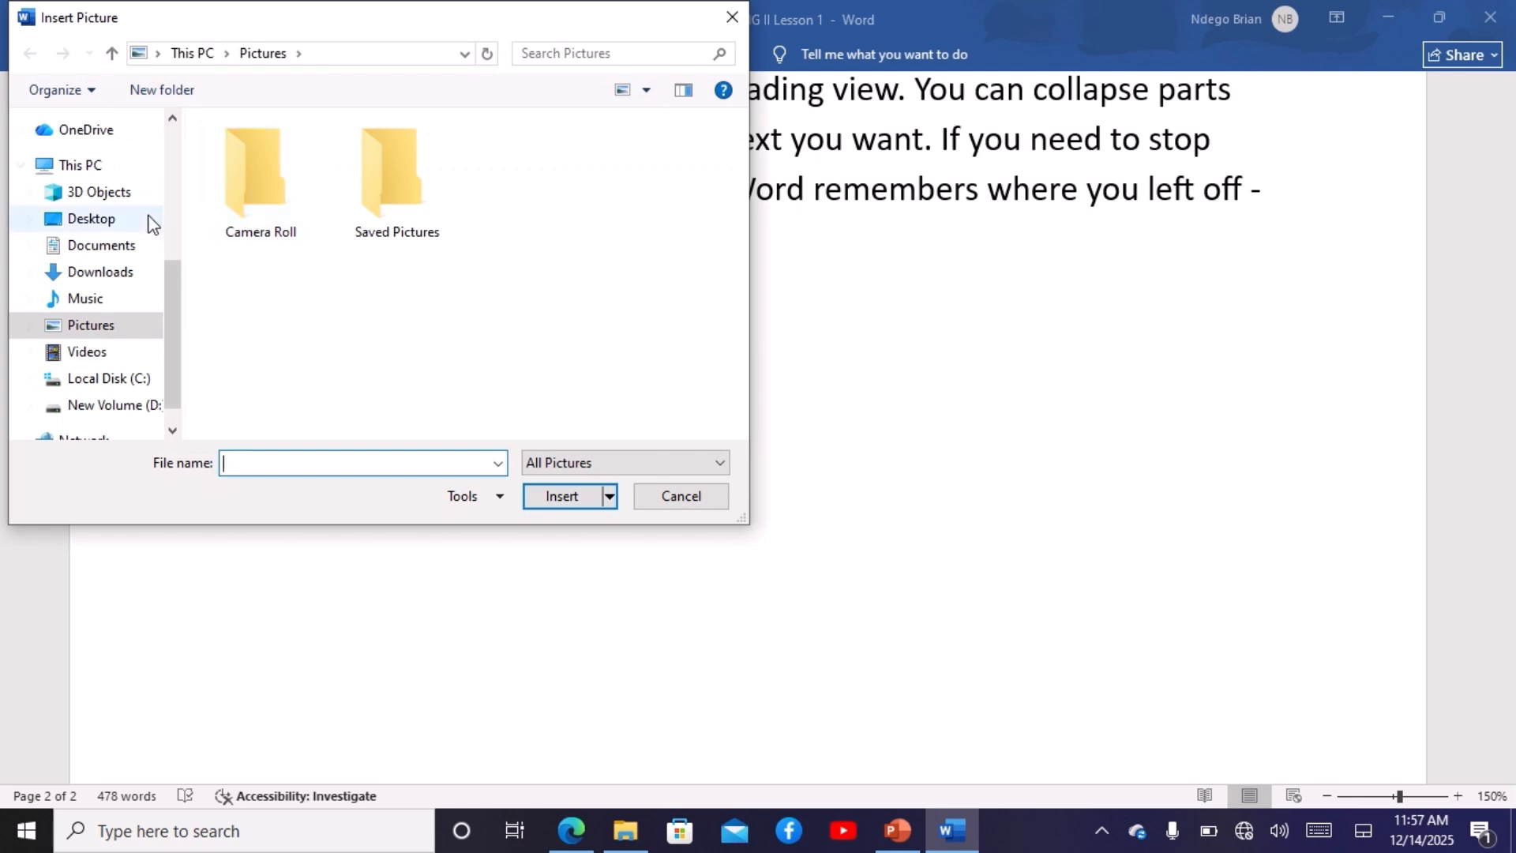
left_click(111, 225)
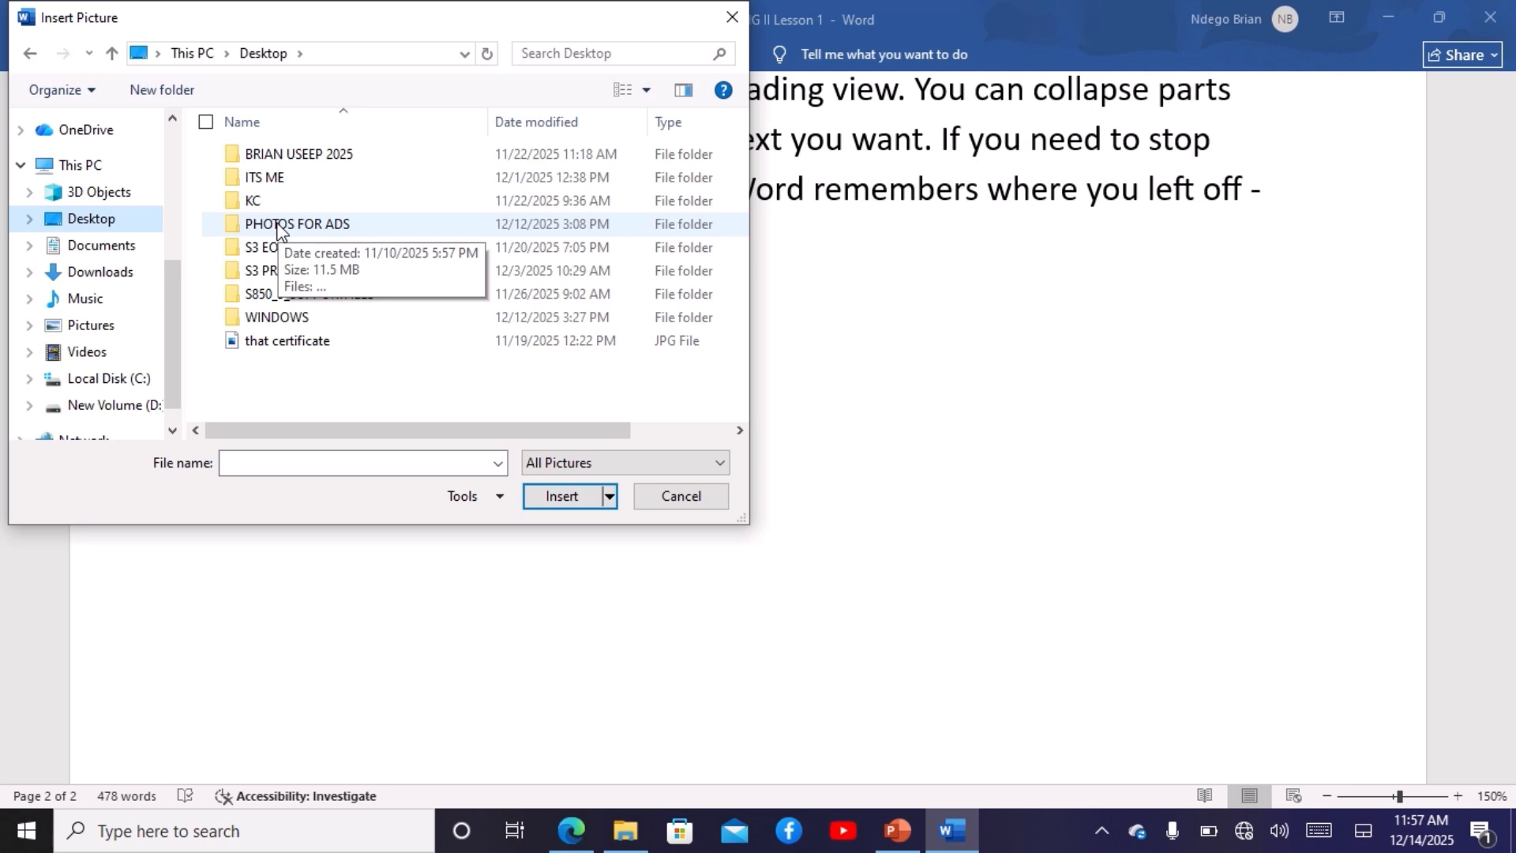
double_click(278, 225)
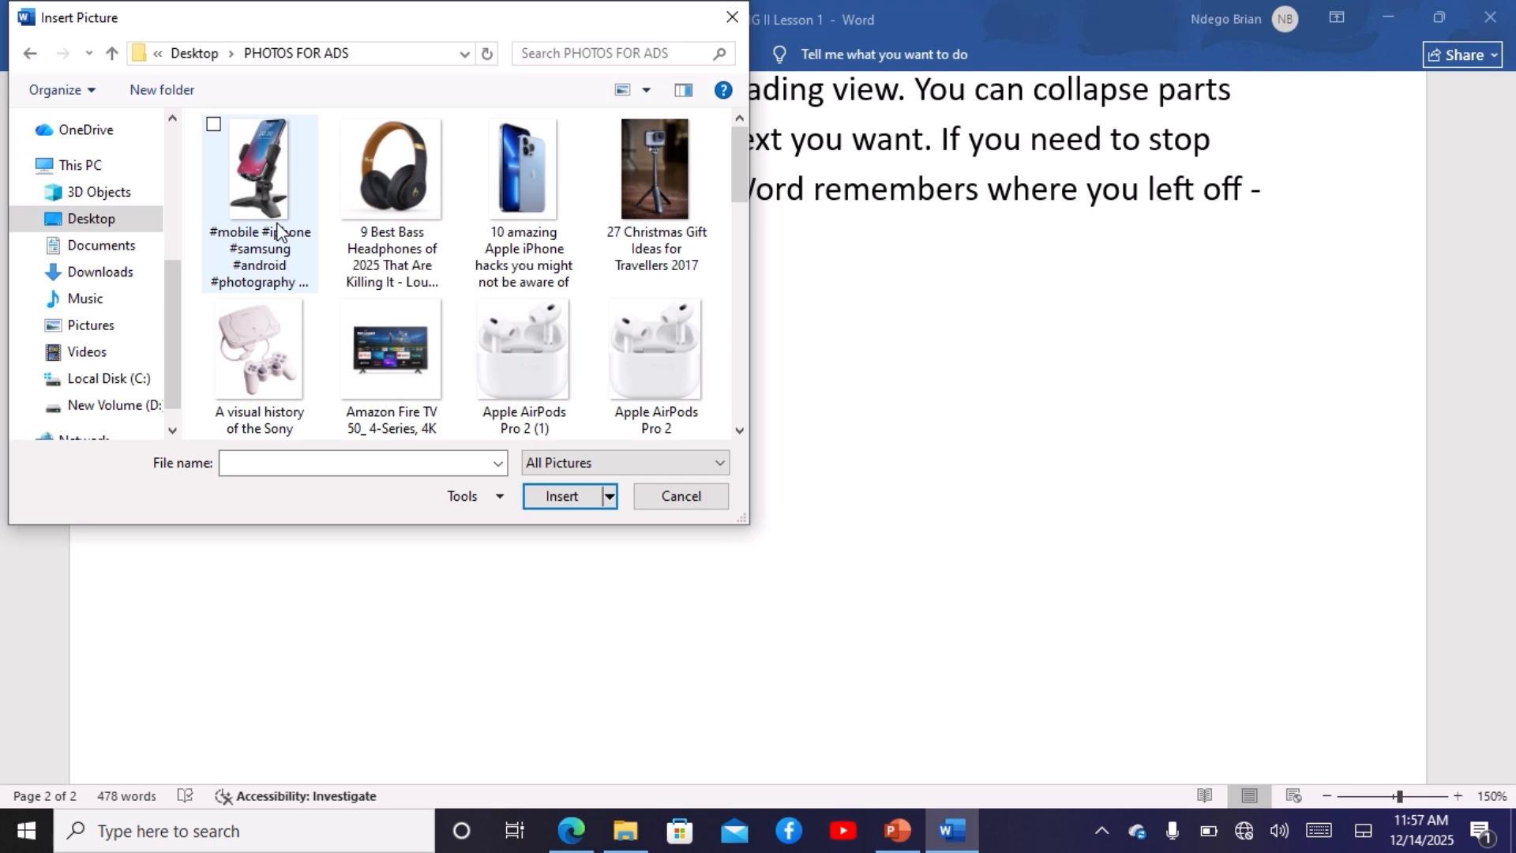
double_click(657, 186)
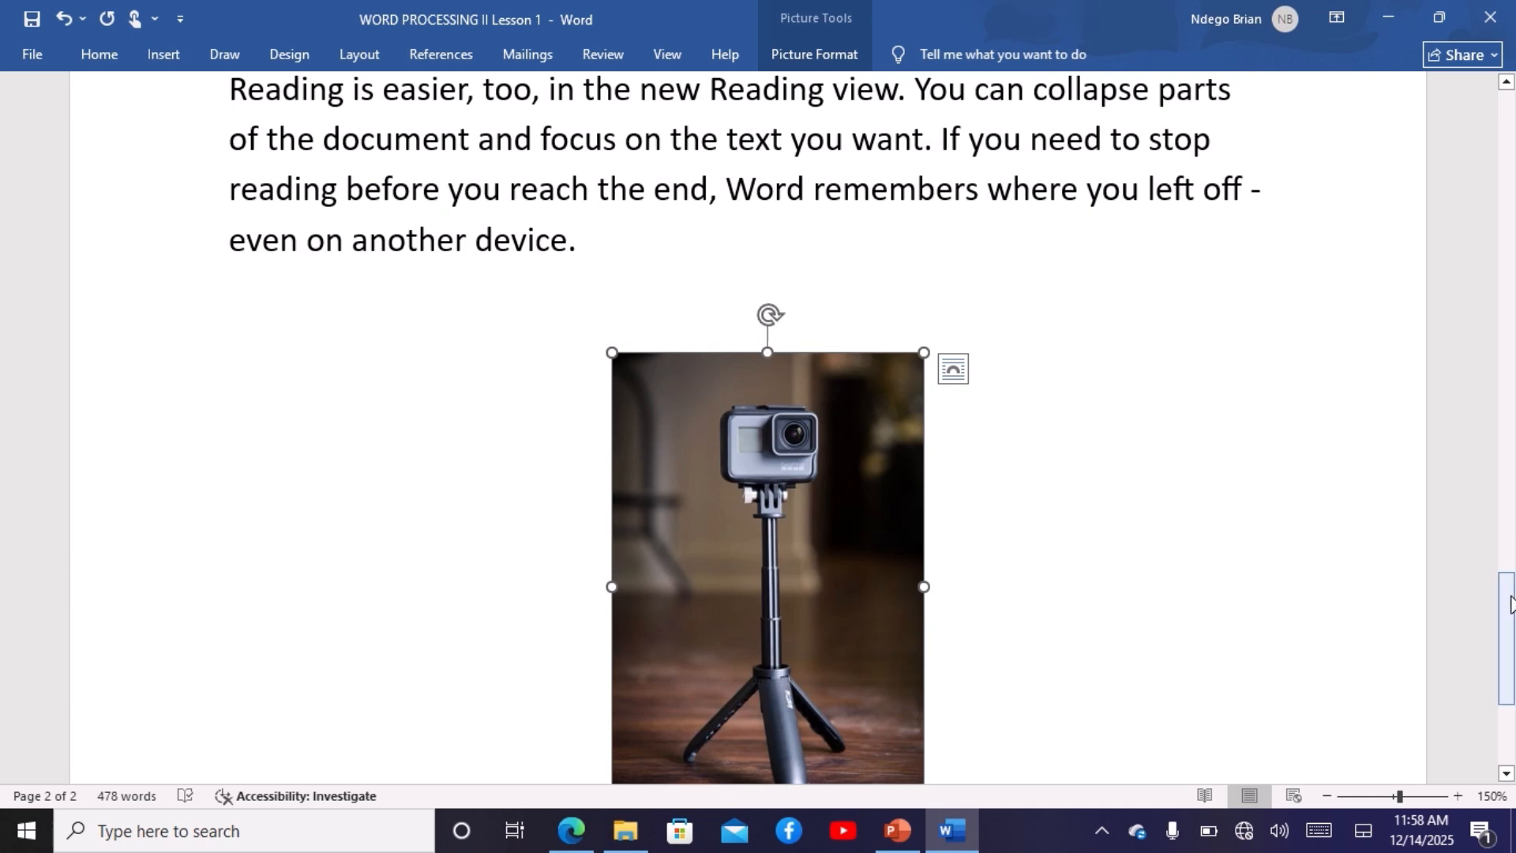
Step: Crop the inserted tripod picture on all sides so that only the camera head and its mount remain
left_click_drag(1510, 605, 1510, 614)
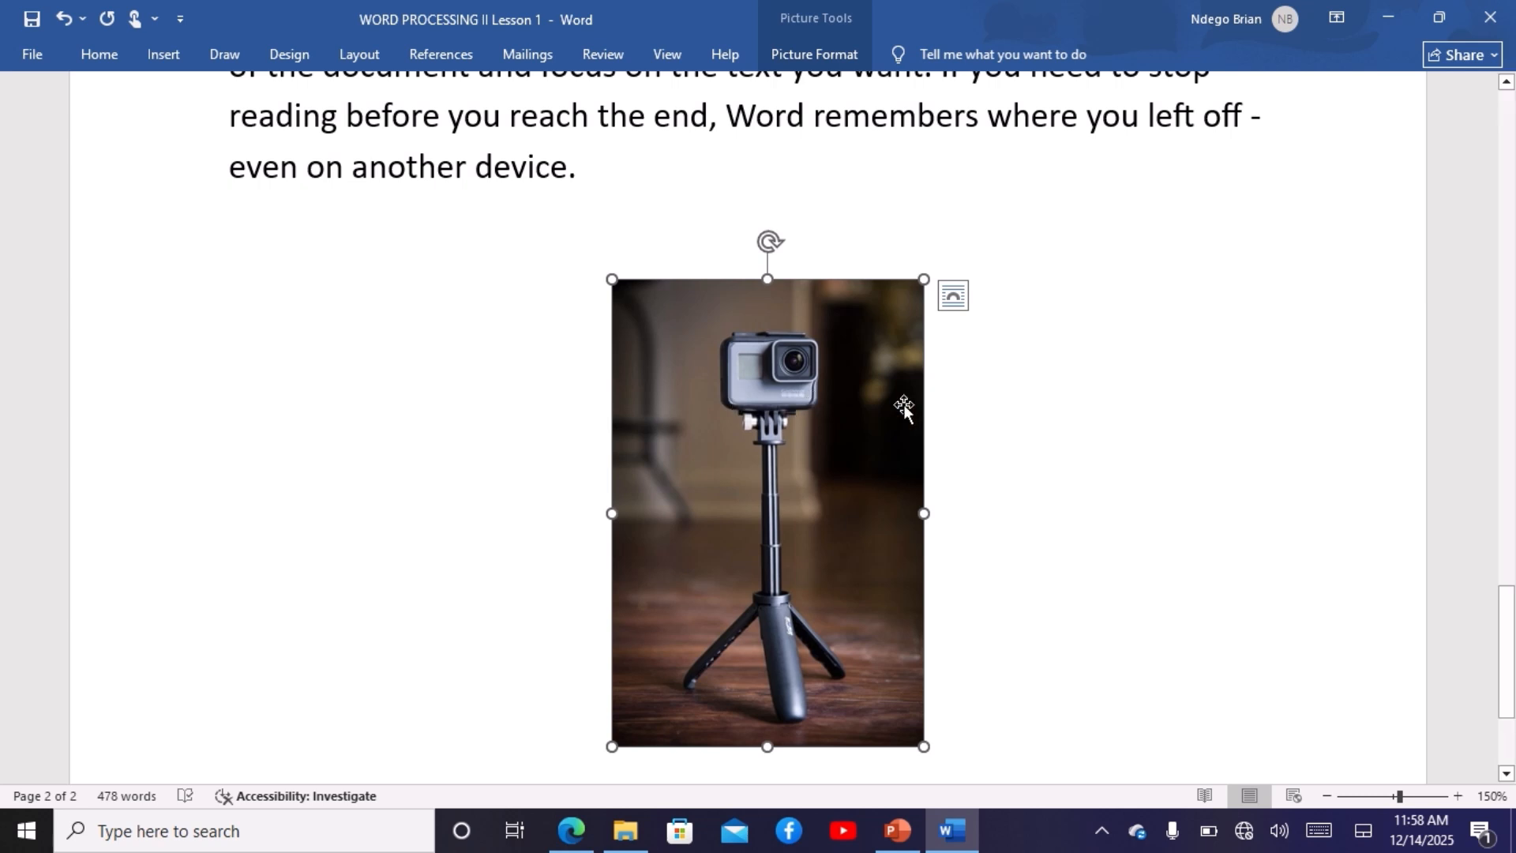
left_click(1019, 423)
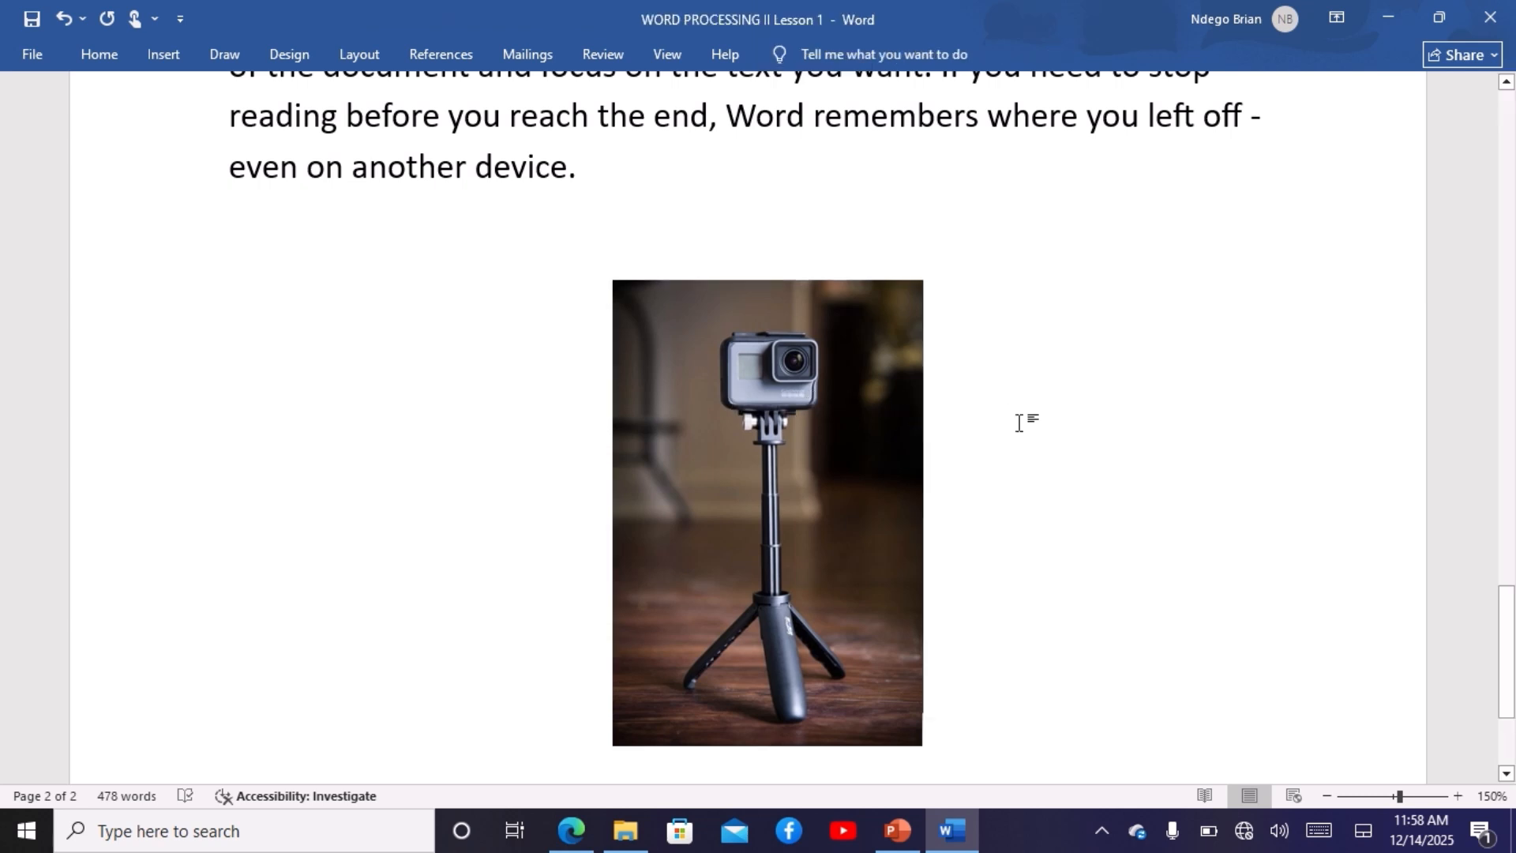
left_click(870, 405)
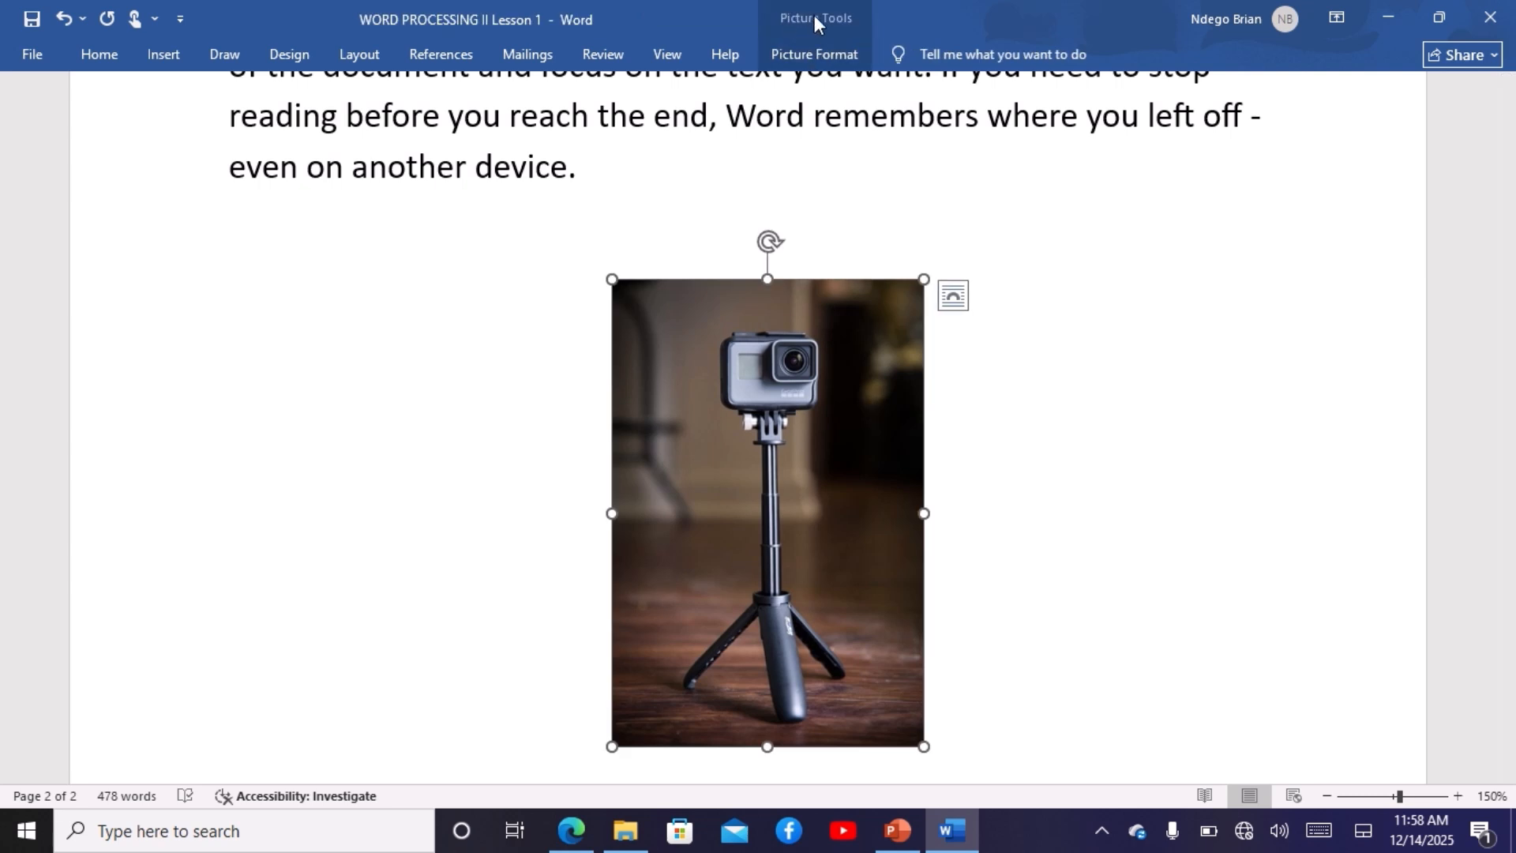
left_click(821, 49)
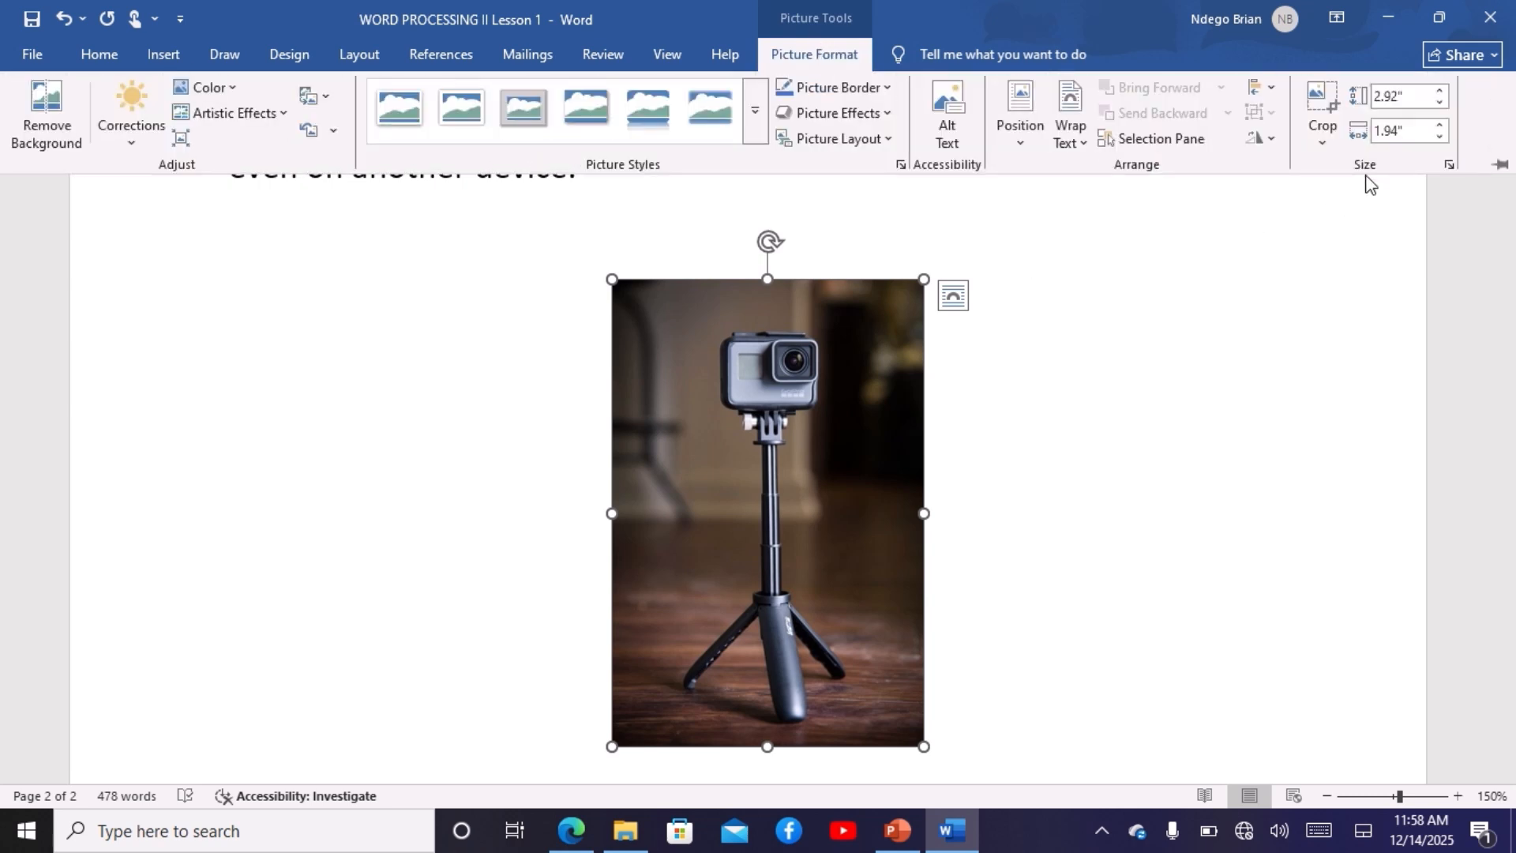
left_click(1325, 140)
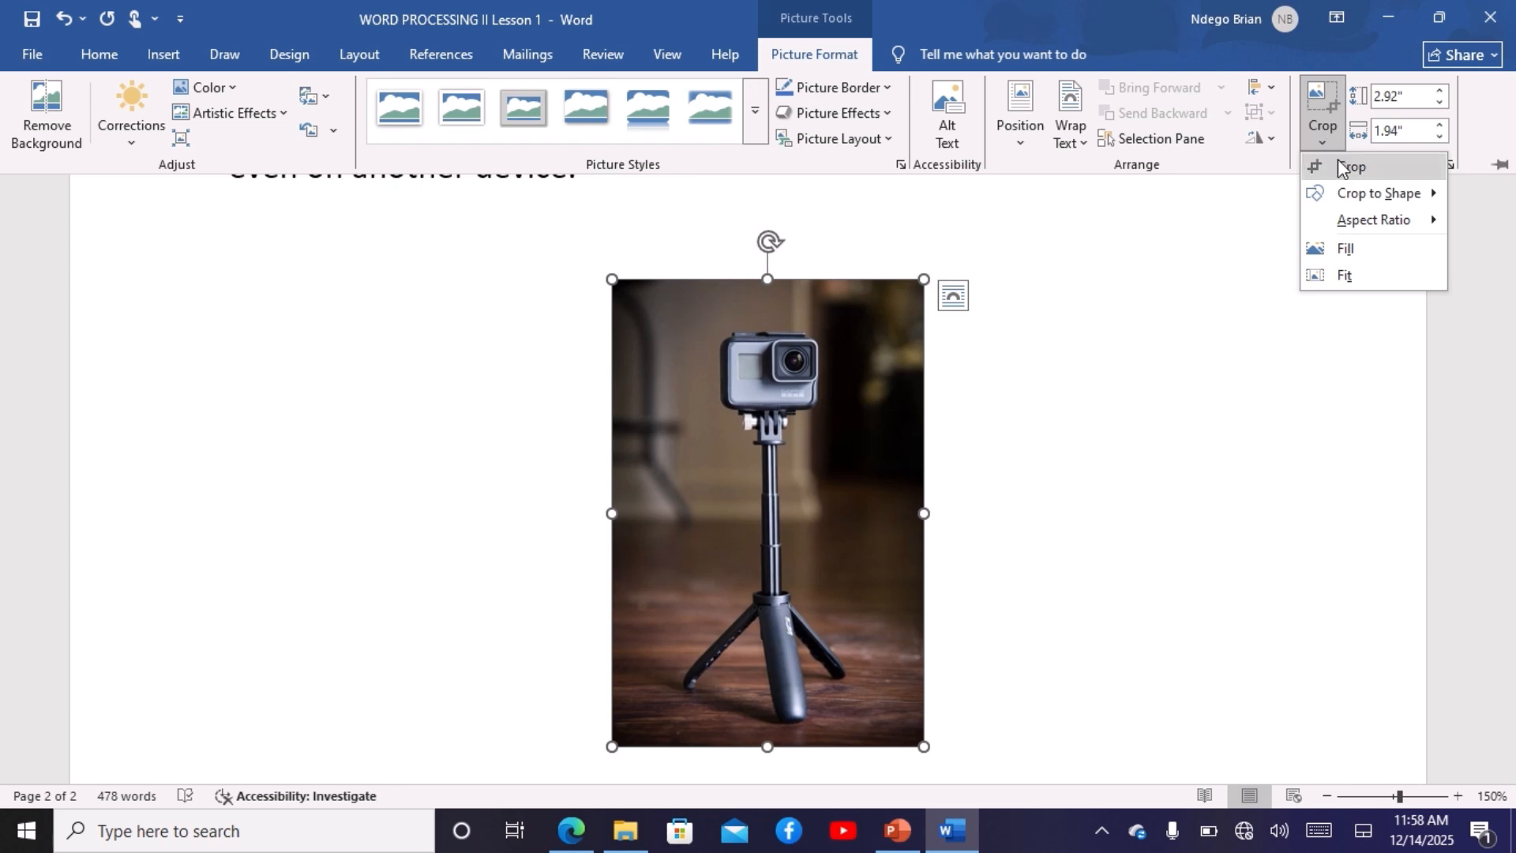
left_click(1346, 165)
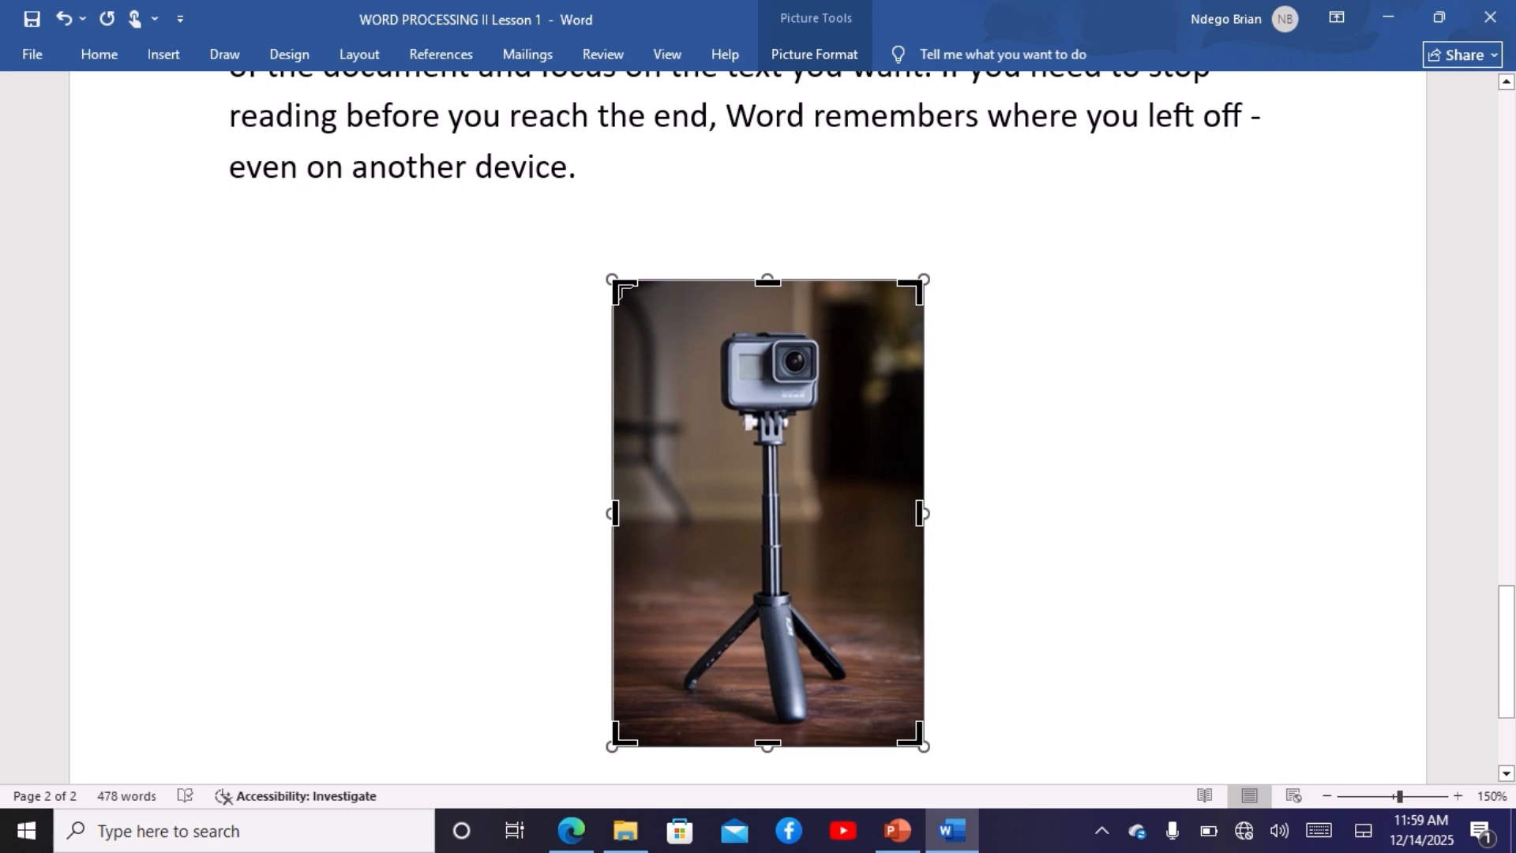
left_click_drag(618, 286, 717, 293)
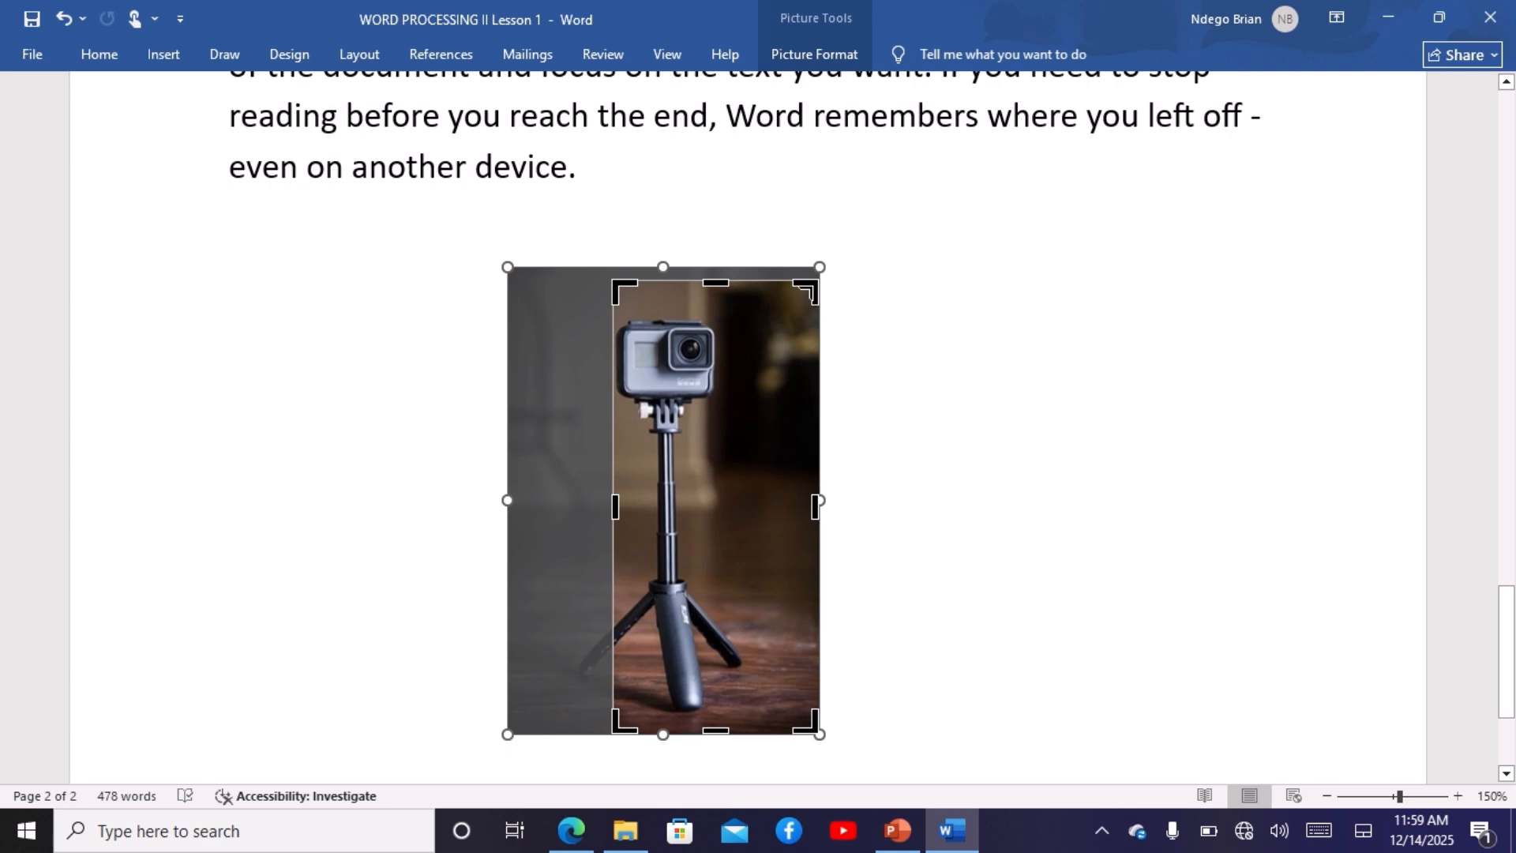
left_click_drag(806, 292, 716, 297)
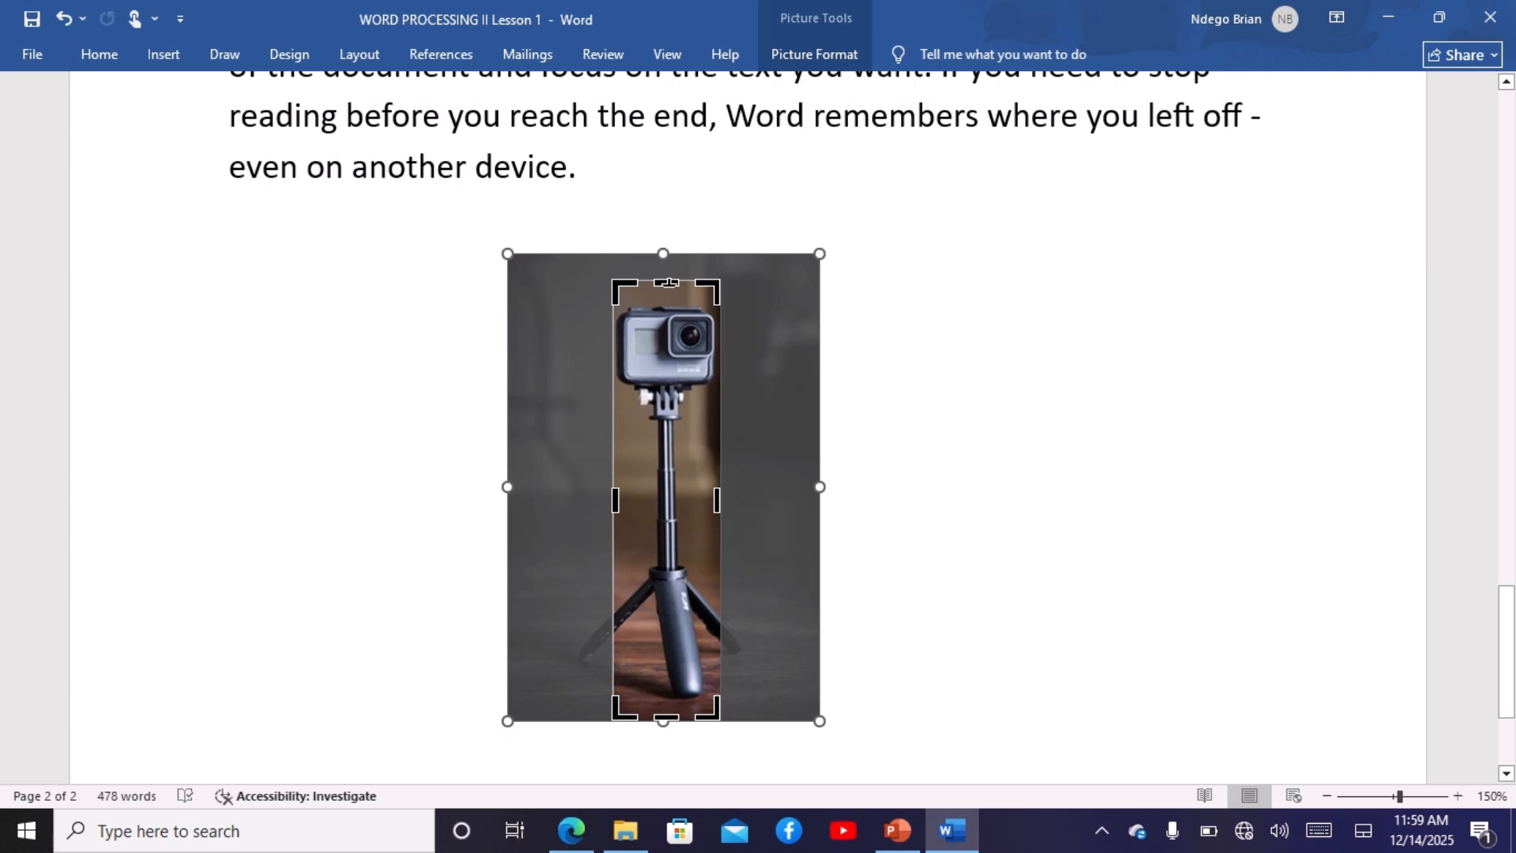
left_click_drag(669, 282, 668, 303)
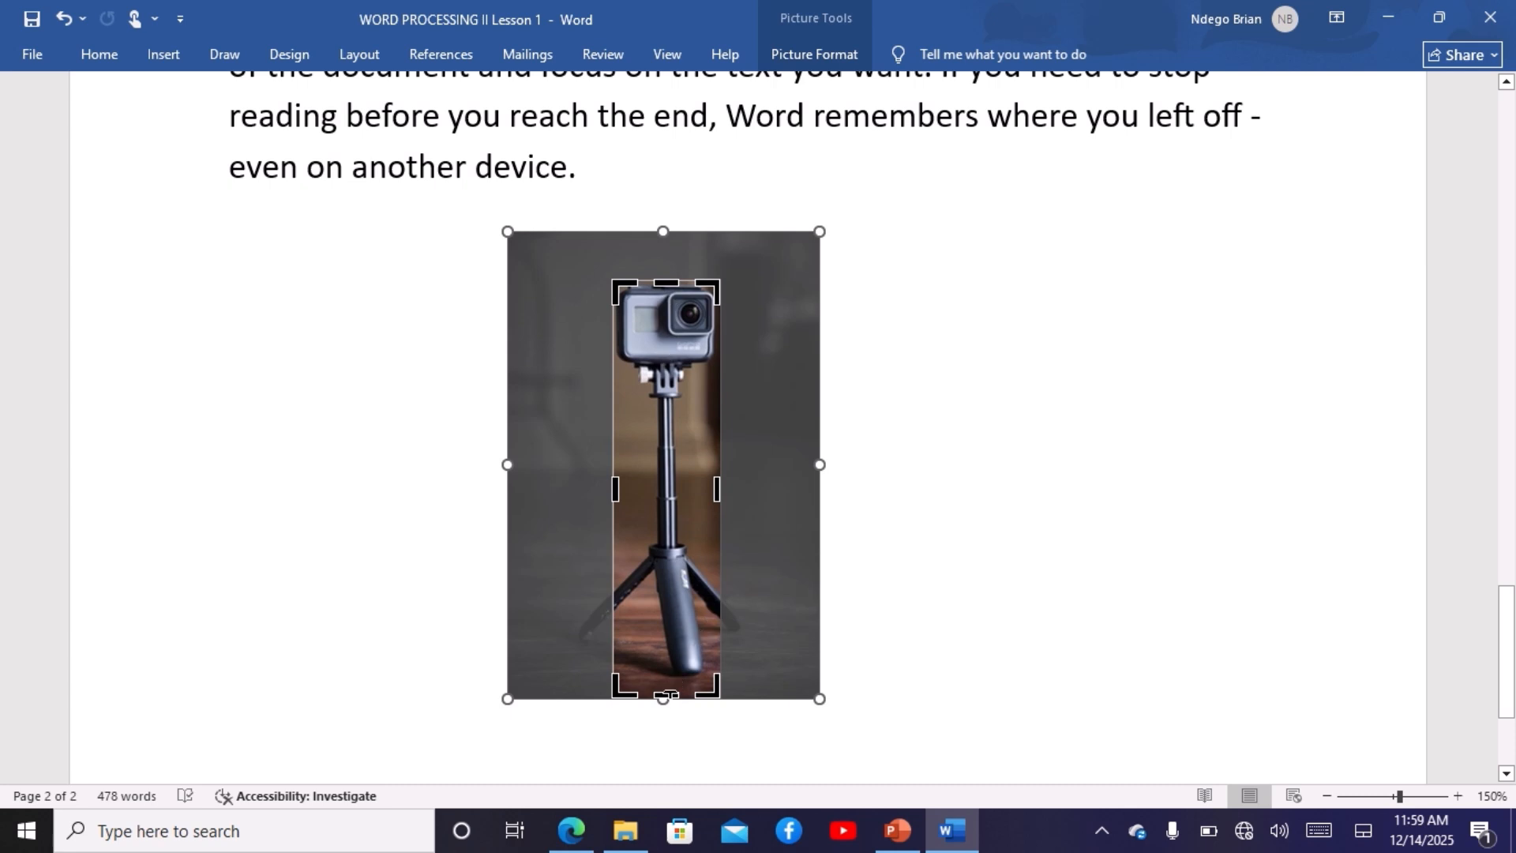
left_click_drag(669, 695, 678, 401)
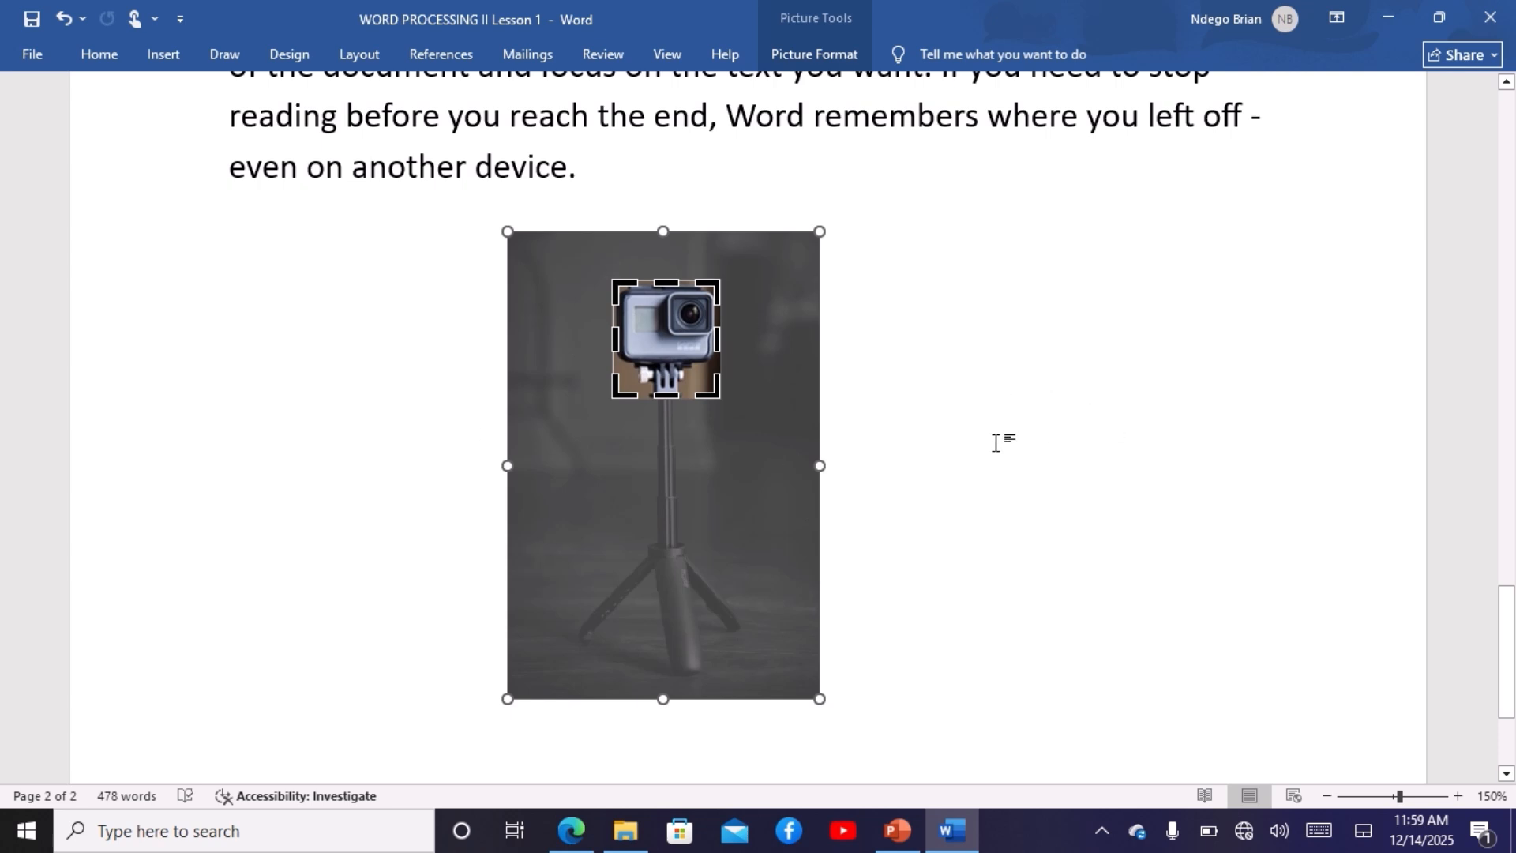
left_click(1040, 380)
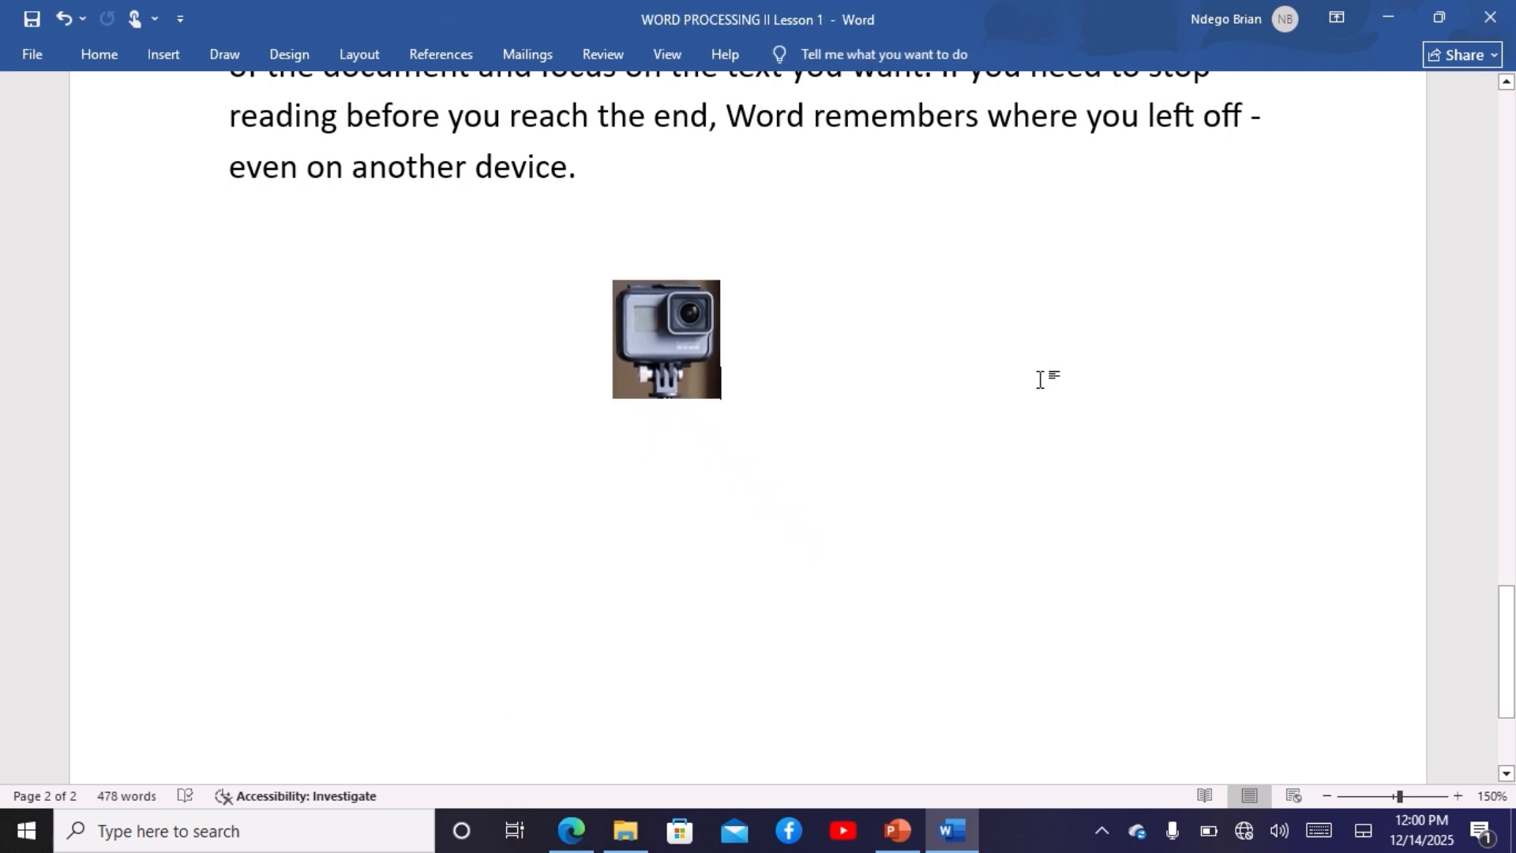
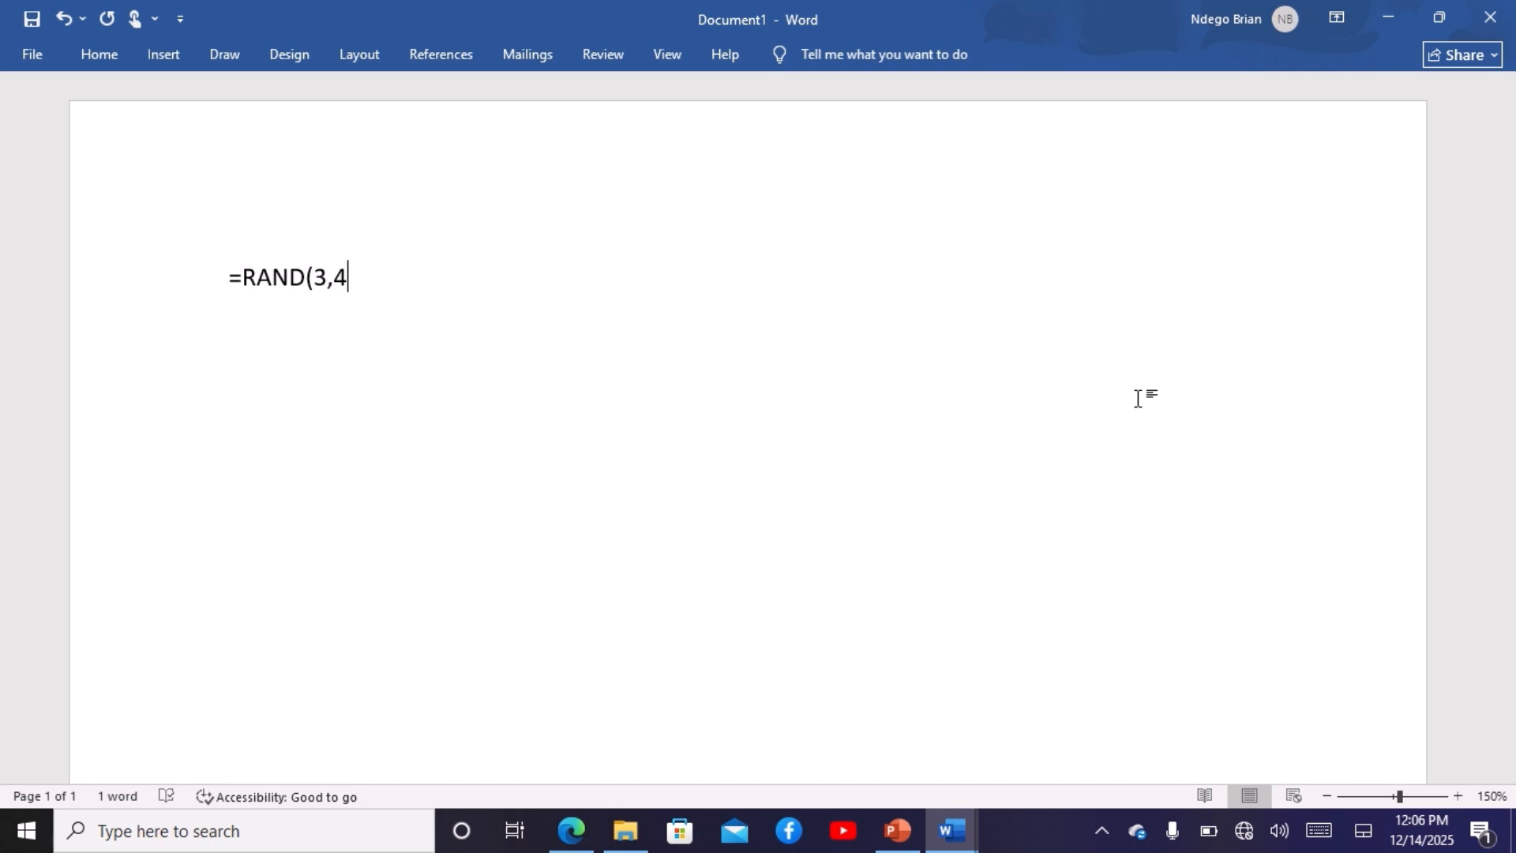
Step: Generate sample text with =RAND(3,4) and insert a footnote at the word "header" in the first paragraph
key("Return")
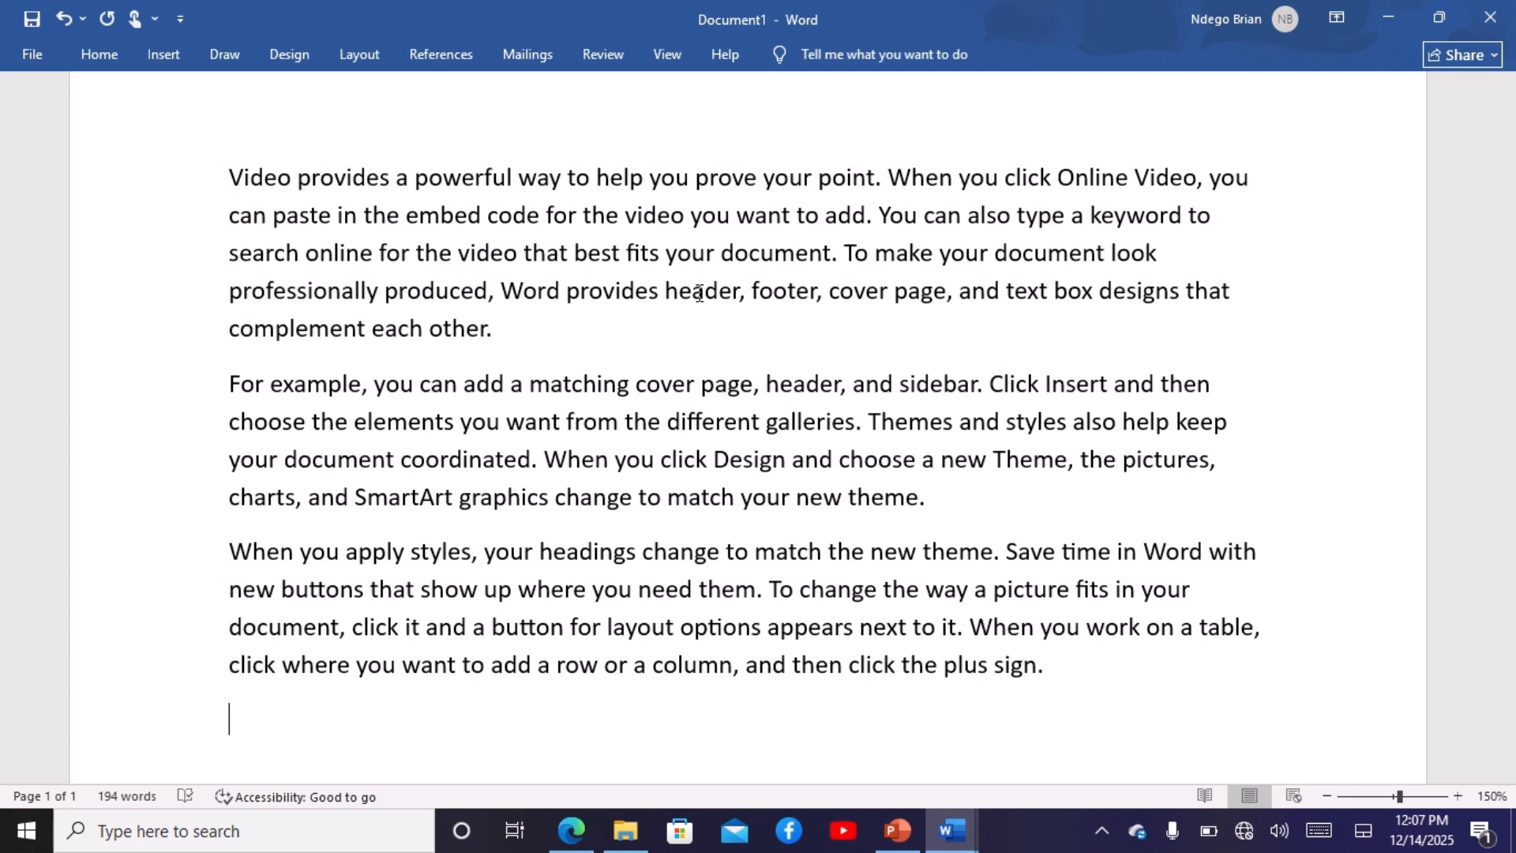
double_click(700, 293)
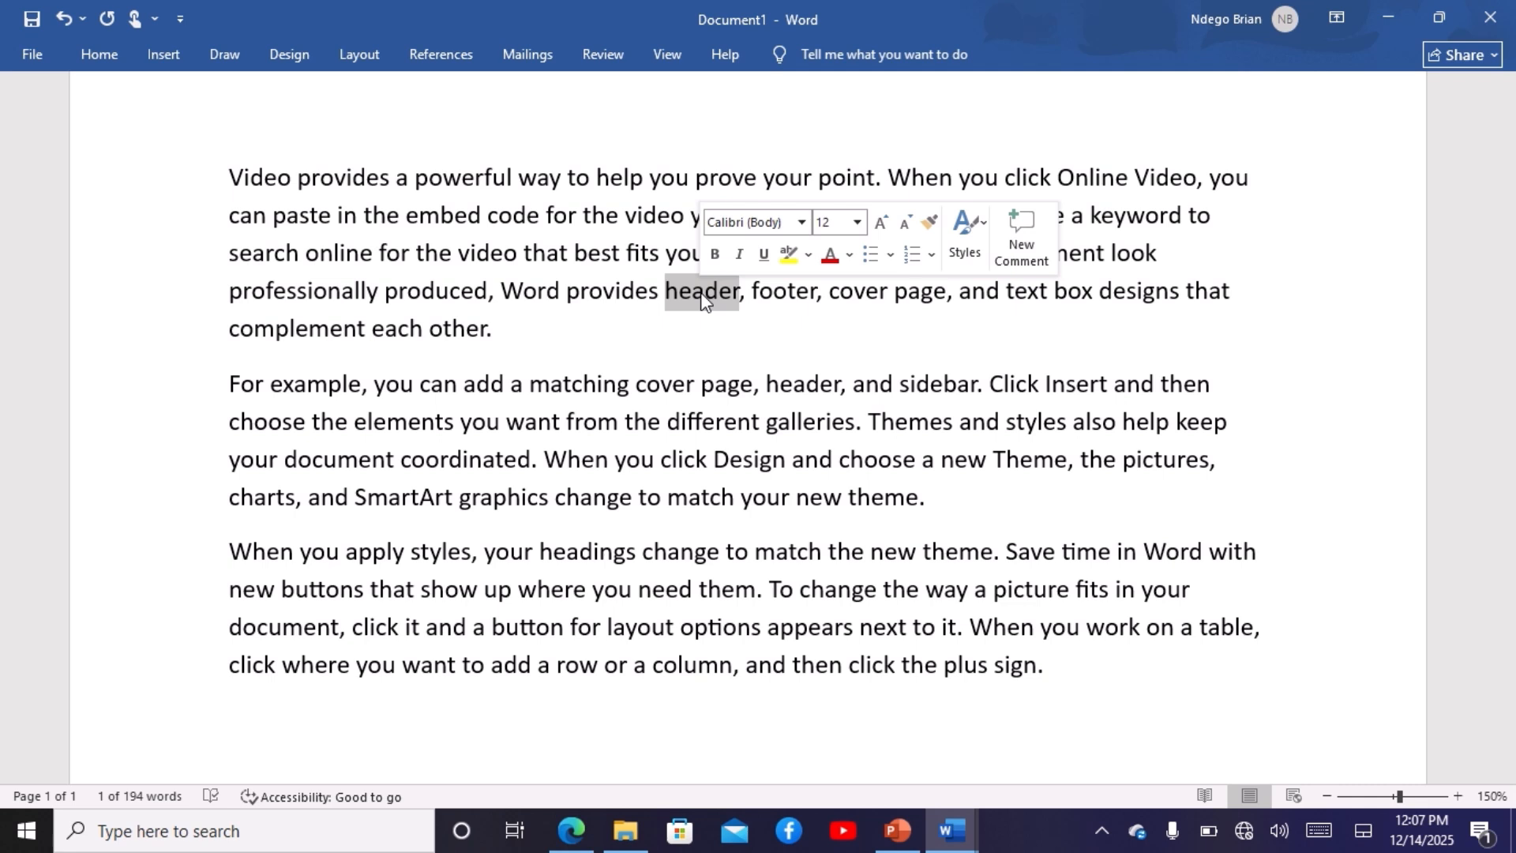
left_click(438, 63)
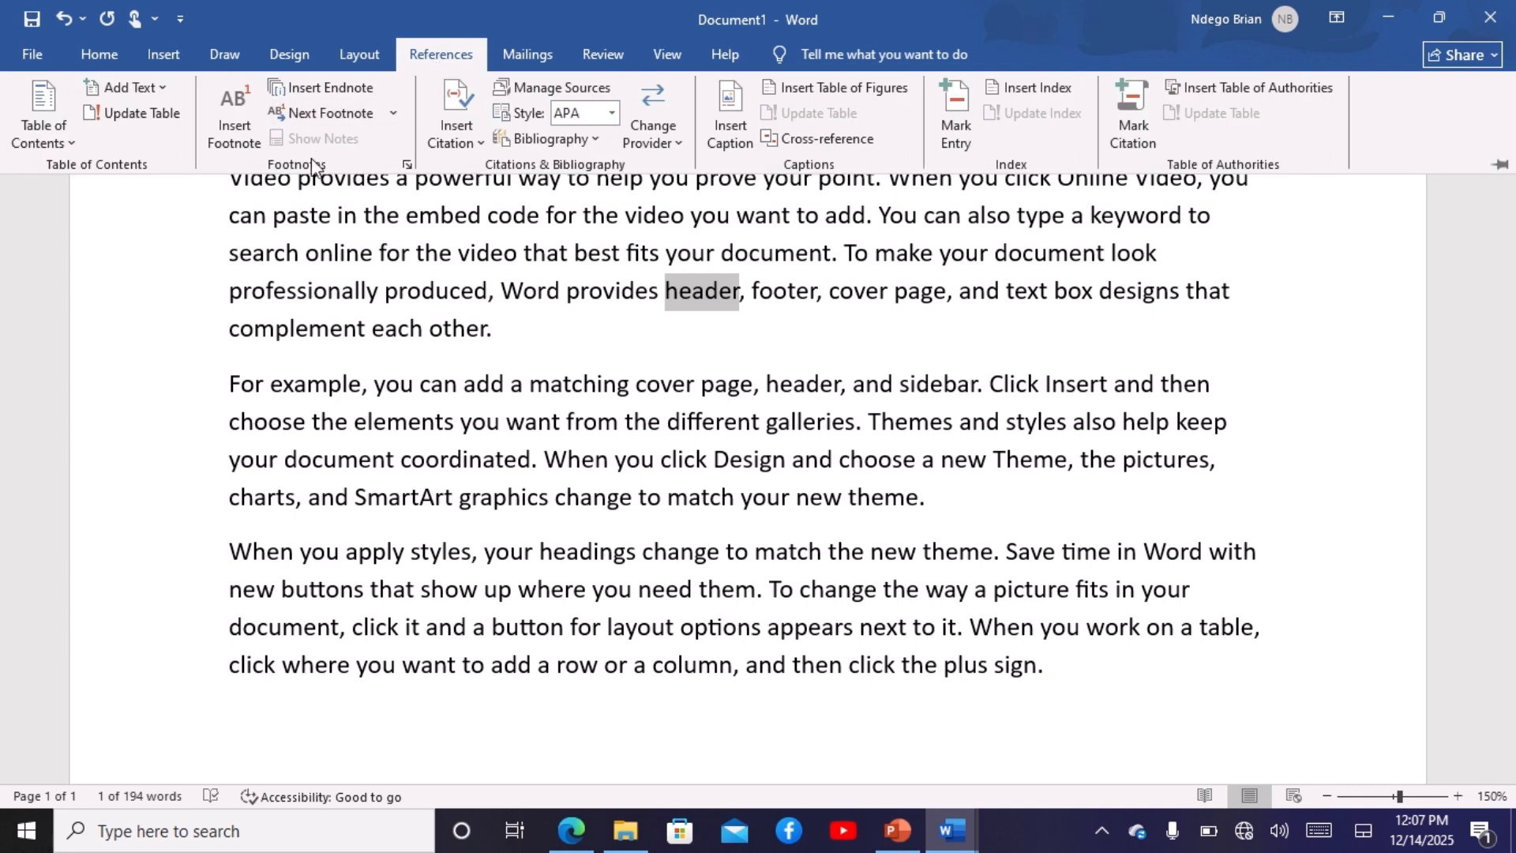
left_click(240, 120)
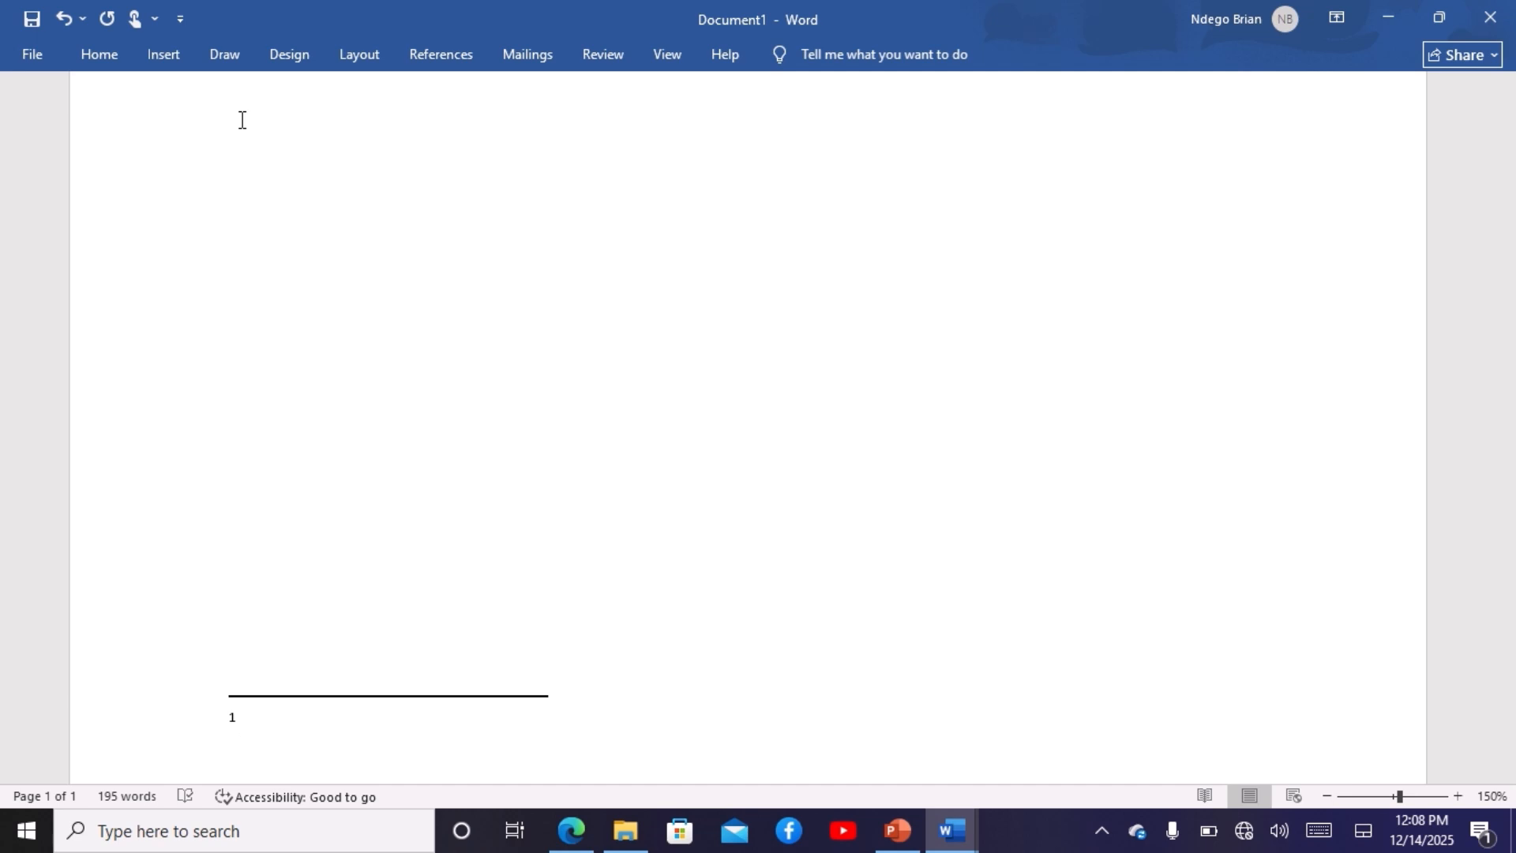
Step: Write the footnote text "A text that appears in the top left corner of the page" and return to the body text
type("A text that appe")
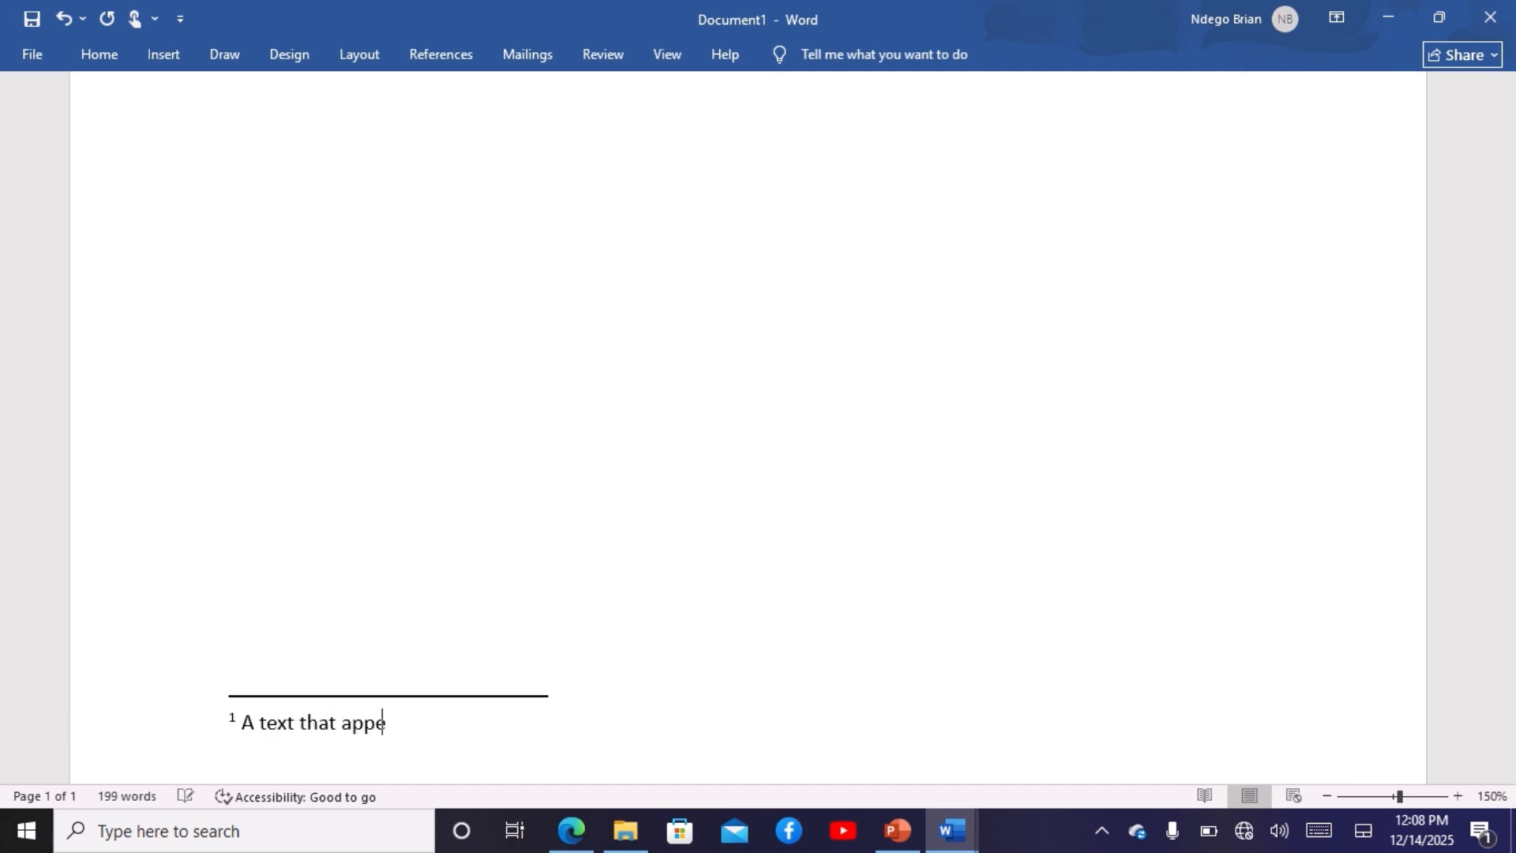
type("ars in the top le")
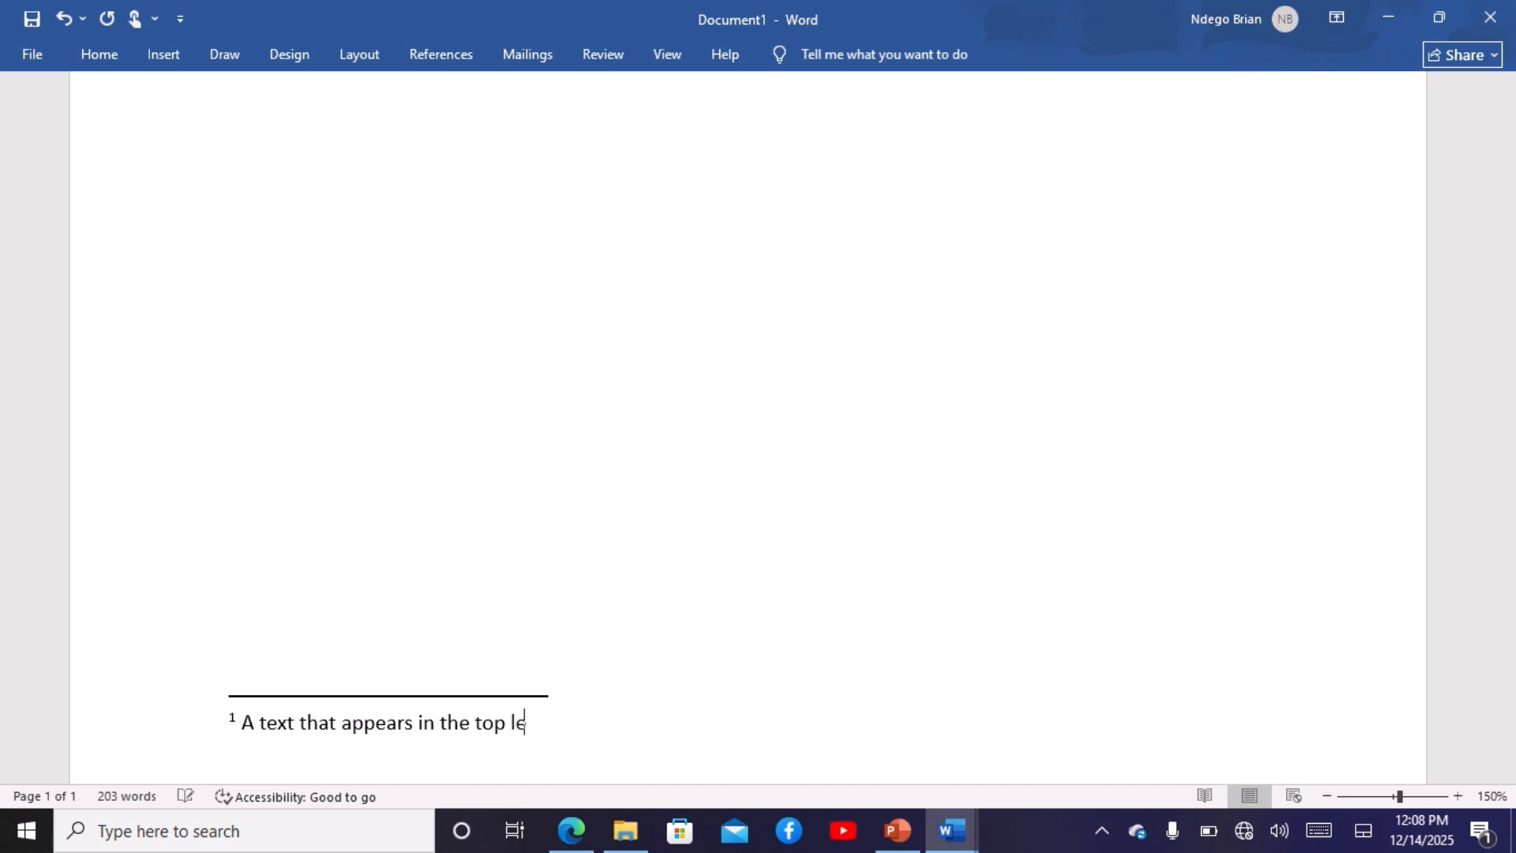
type("ft corner of the ")
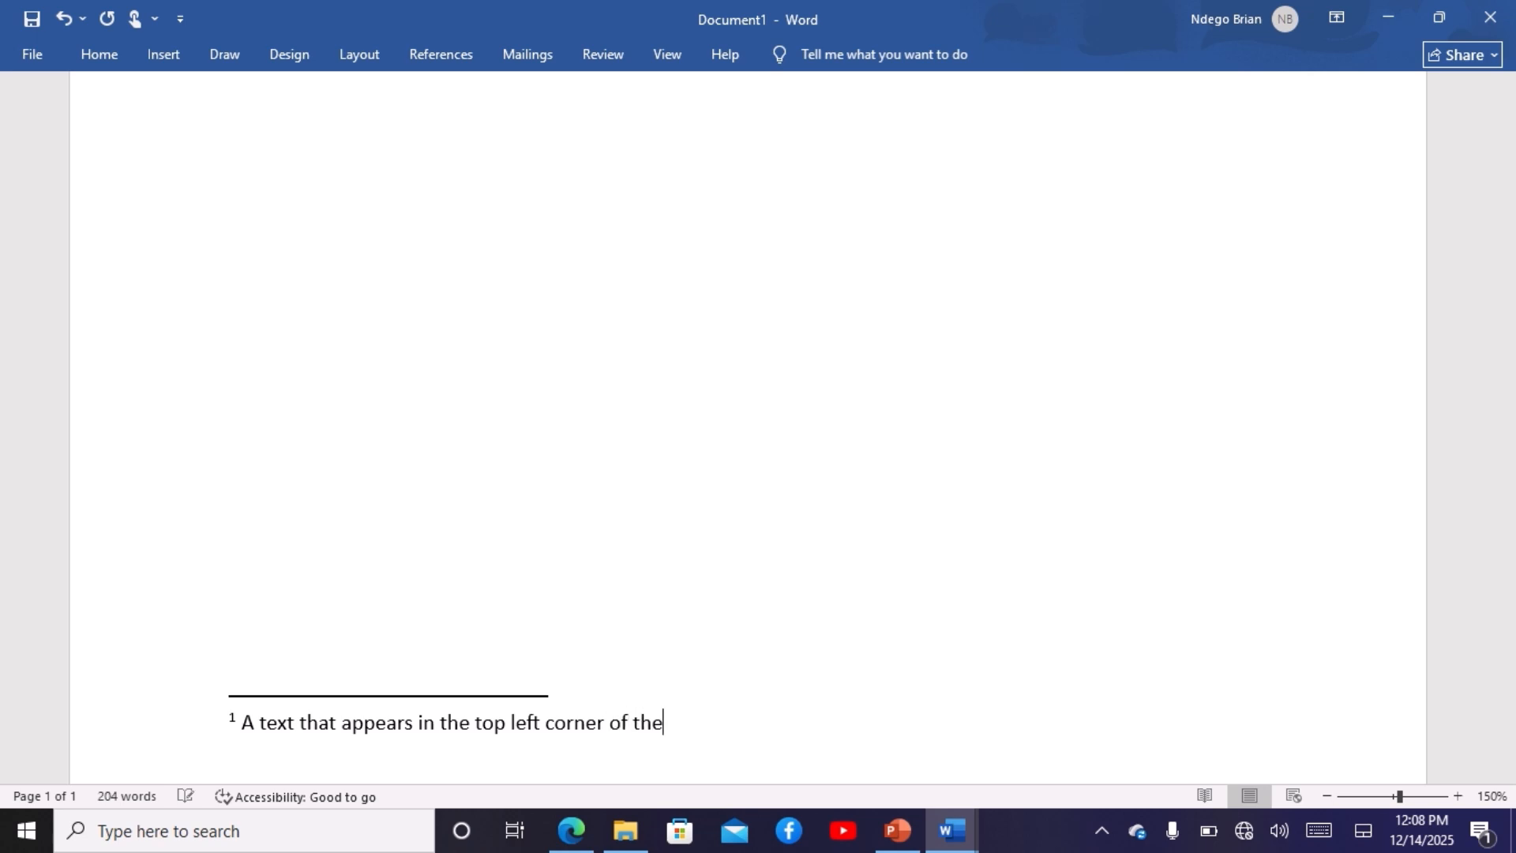
type("page")
left_click(446, 348)
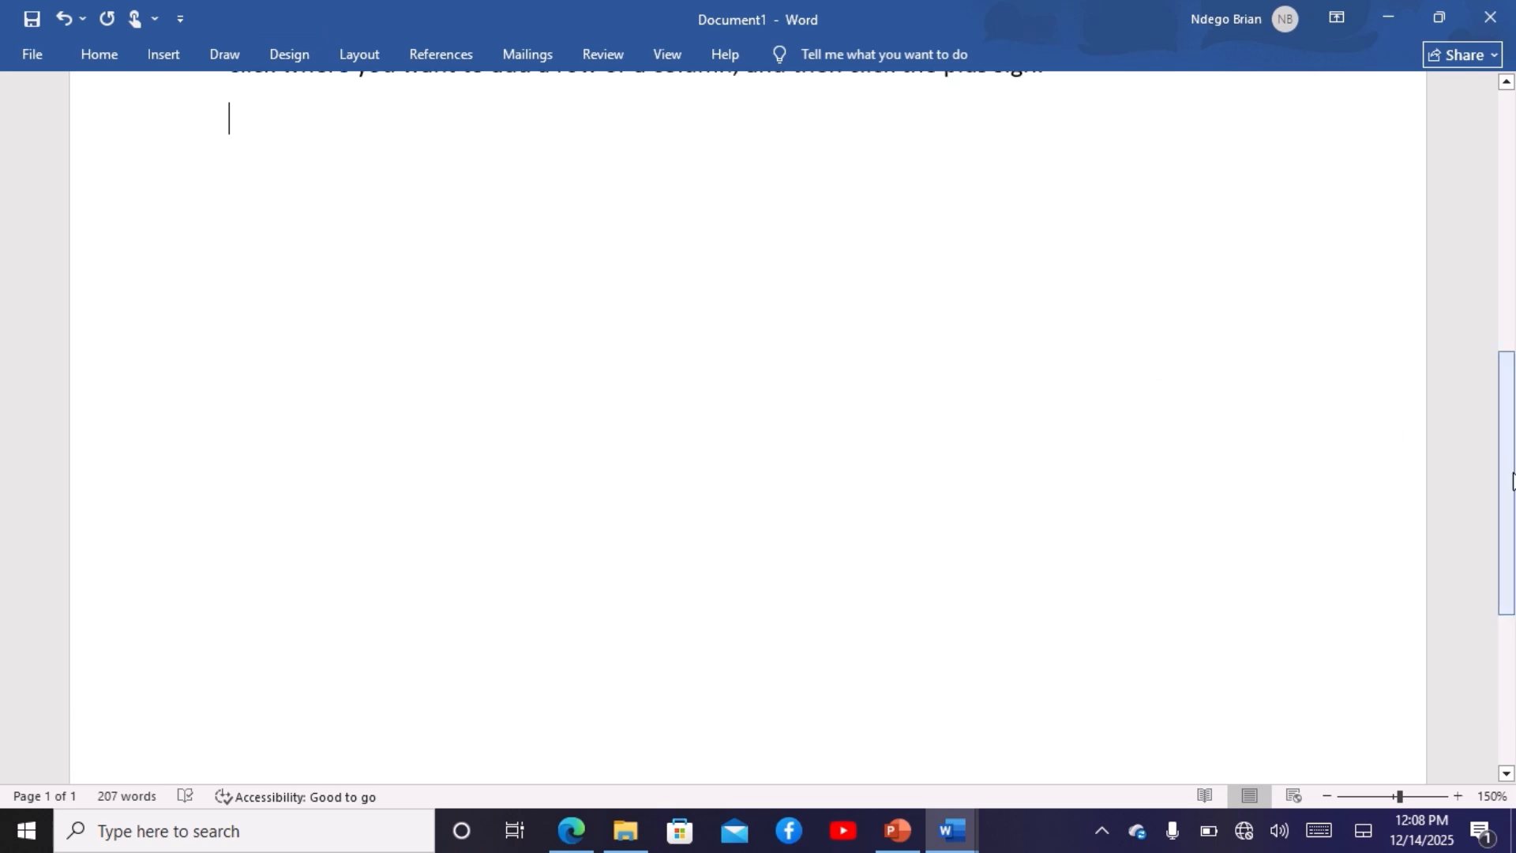
Step: Review the footnote reference after "header" and its note, and switch to Edge to read the lesson PDF's Footnotes and Endnotes page
left_click_drag(1512, 482, 1510, 242)
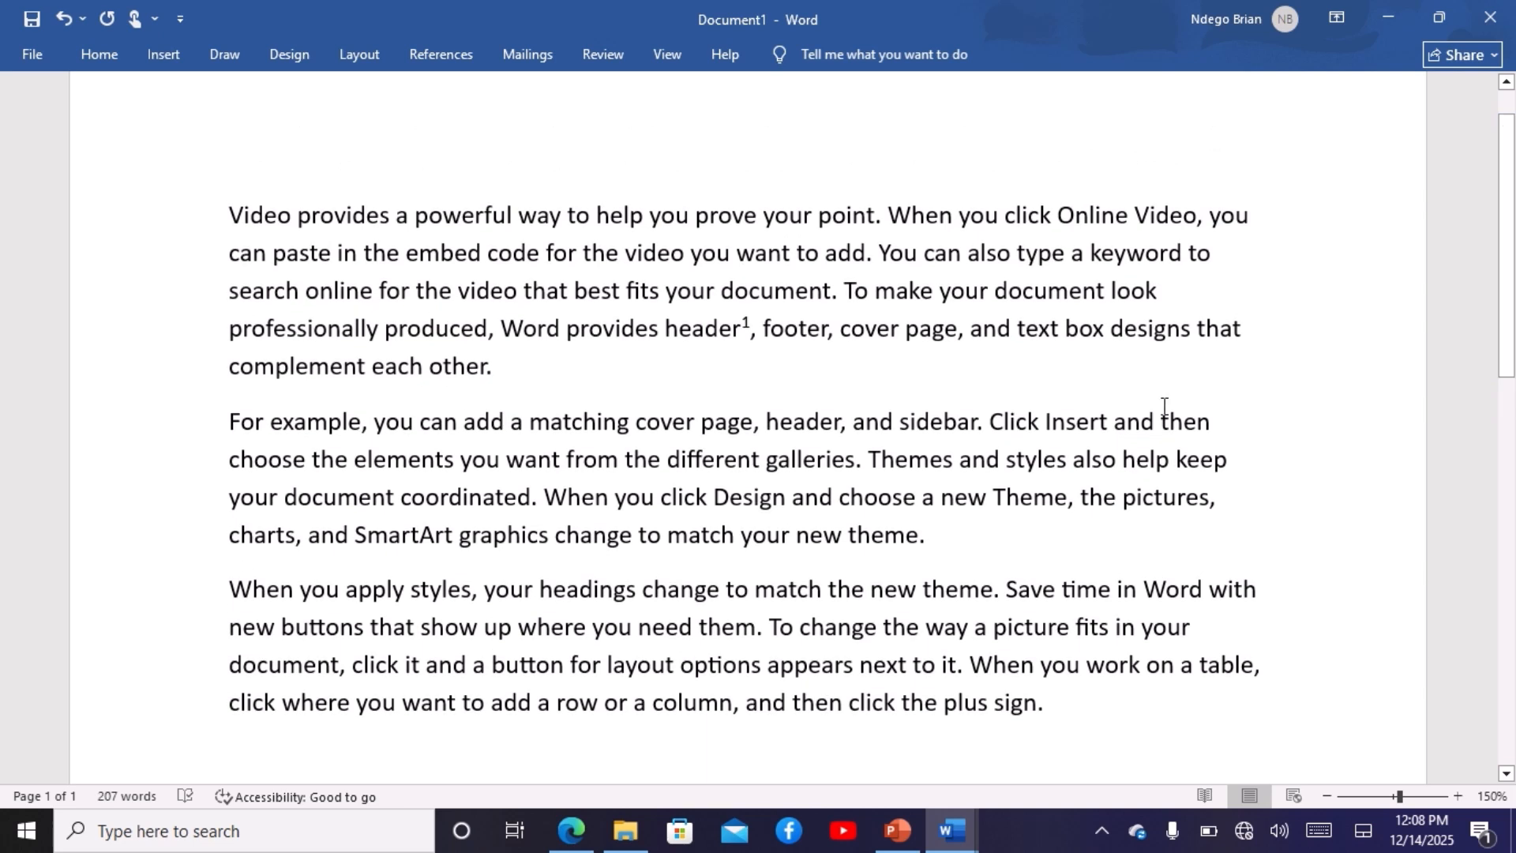
mouse_move(724, 323)
left_click_drag(1511, 280, 1513, 680)
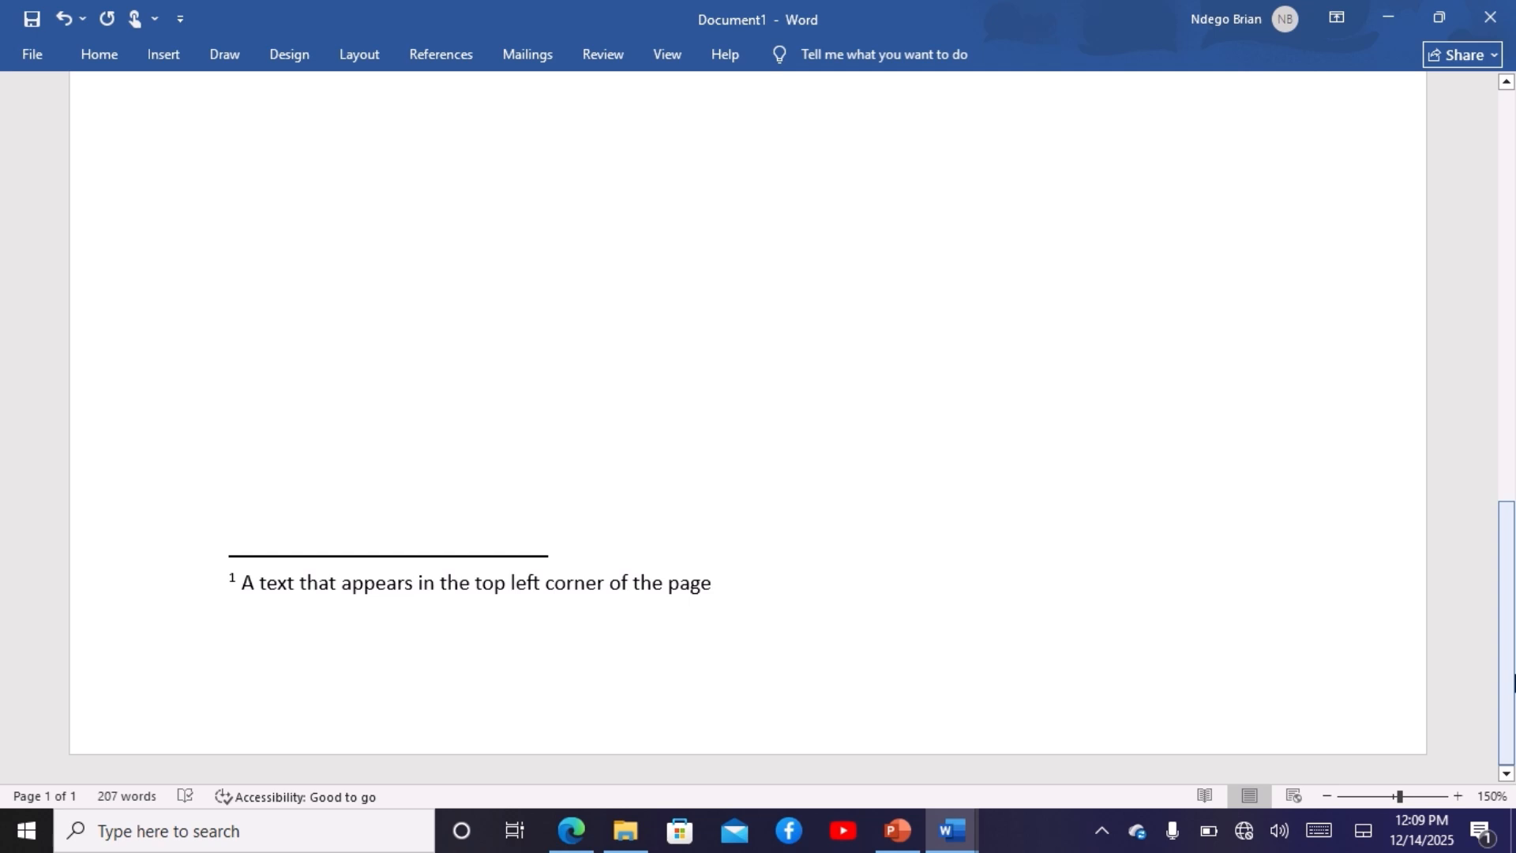
left_click(592, 836)
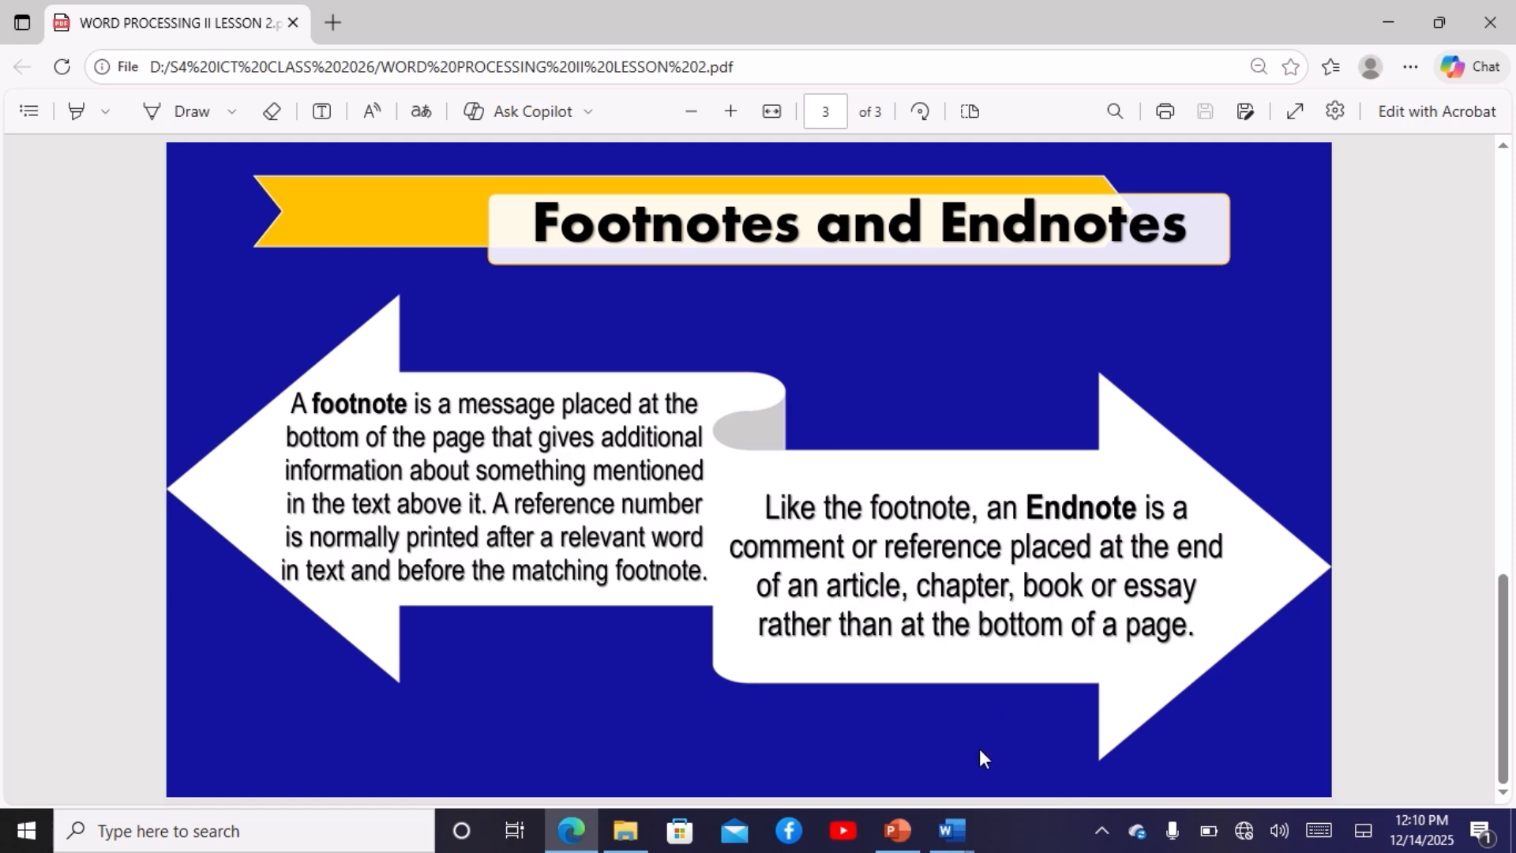
Step: Switch back to Word, create a new blank document and fill it with sample text using =rand(20,7)
left_click(948, 835)
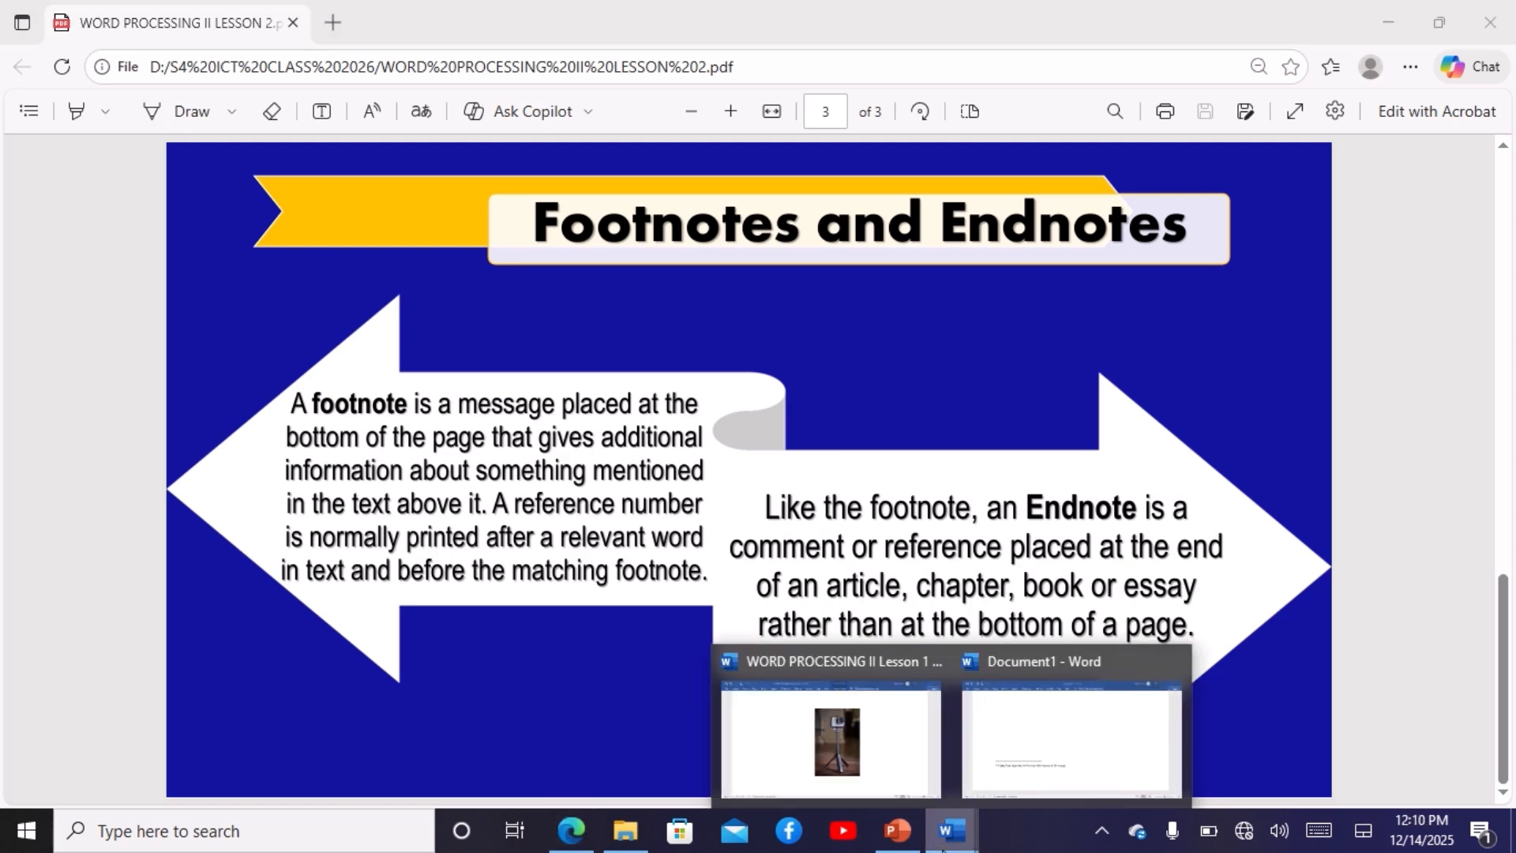
left_click(1022, 774)
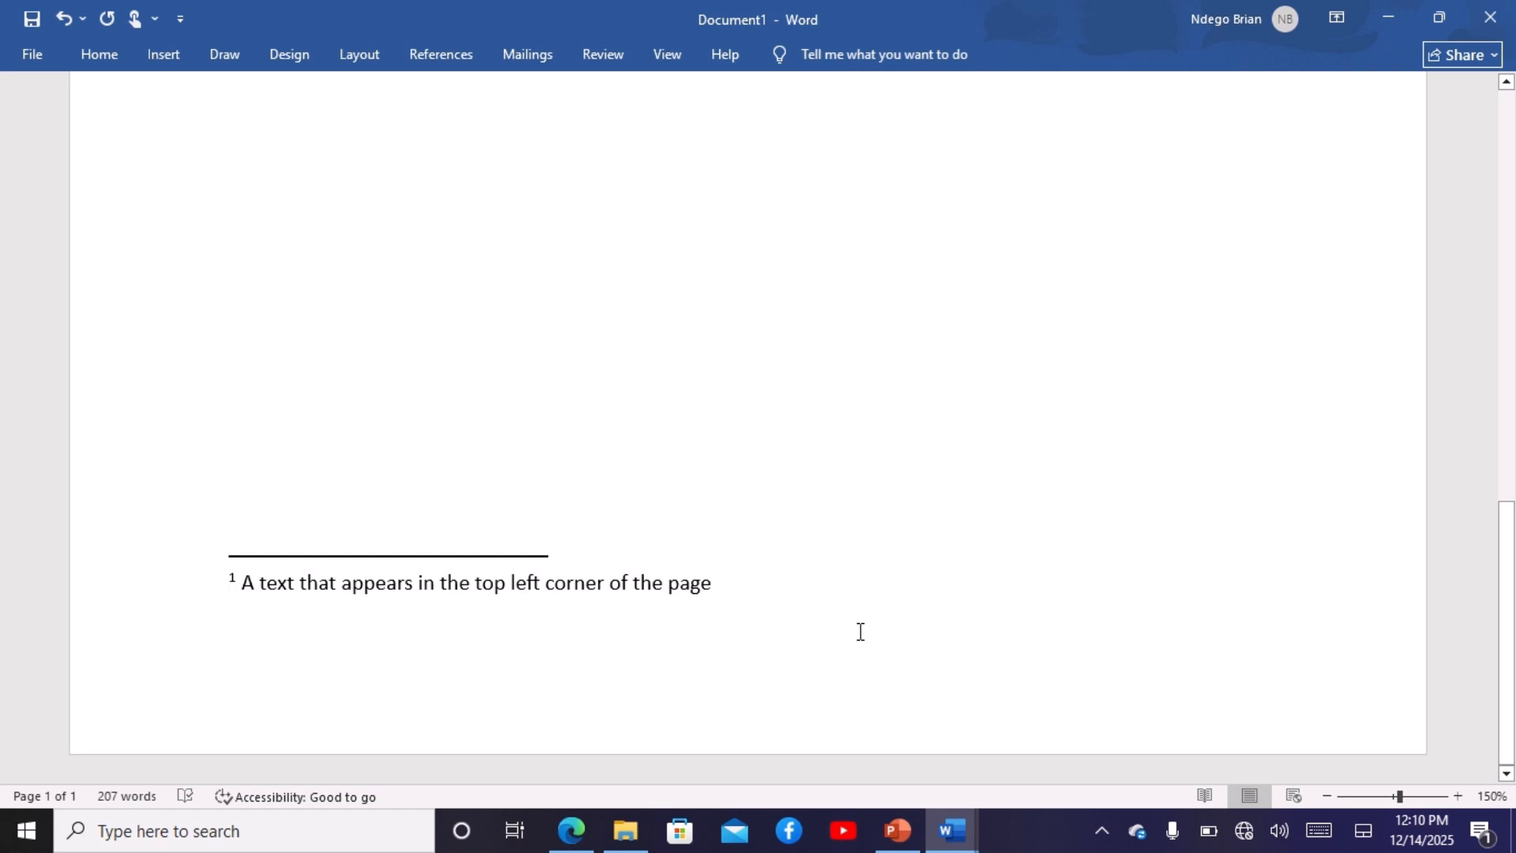
key("ctrl+n")
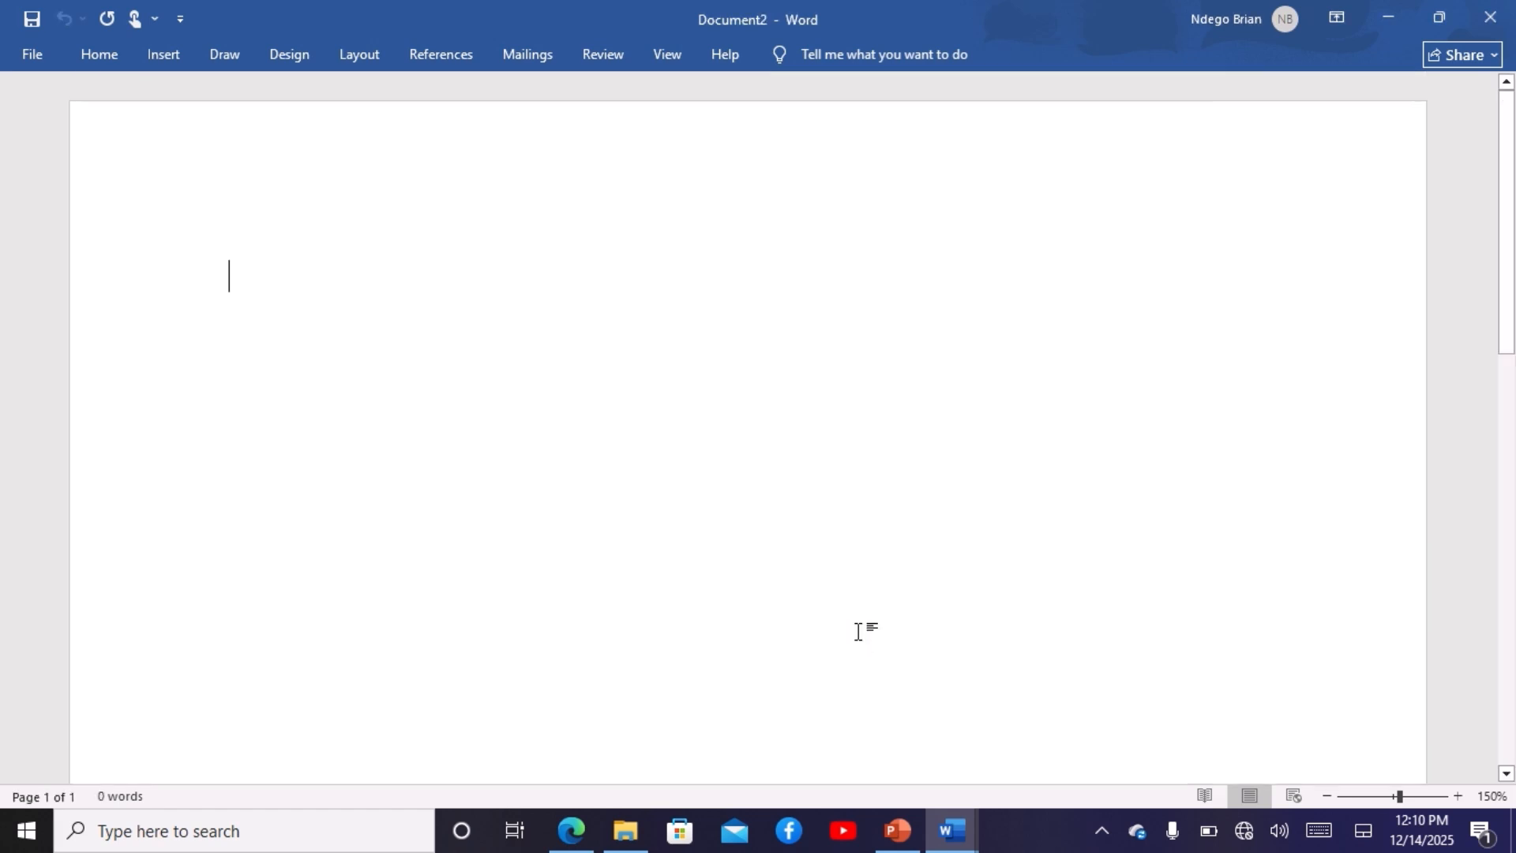
type("=")
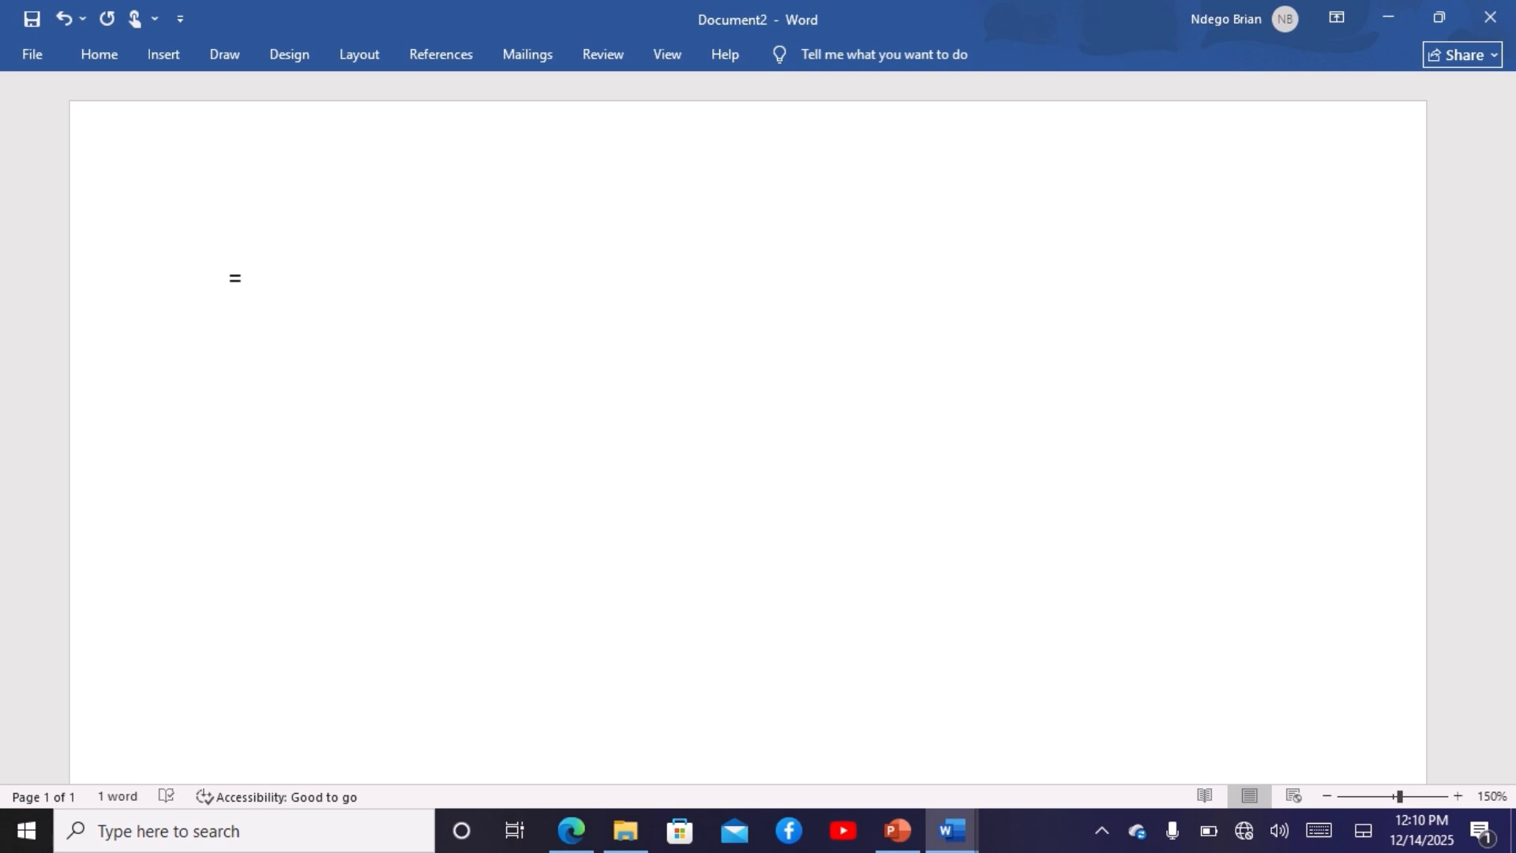
type("rand(20,")
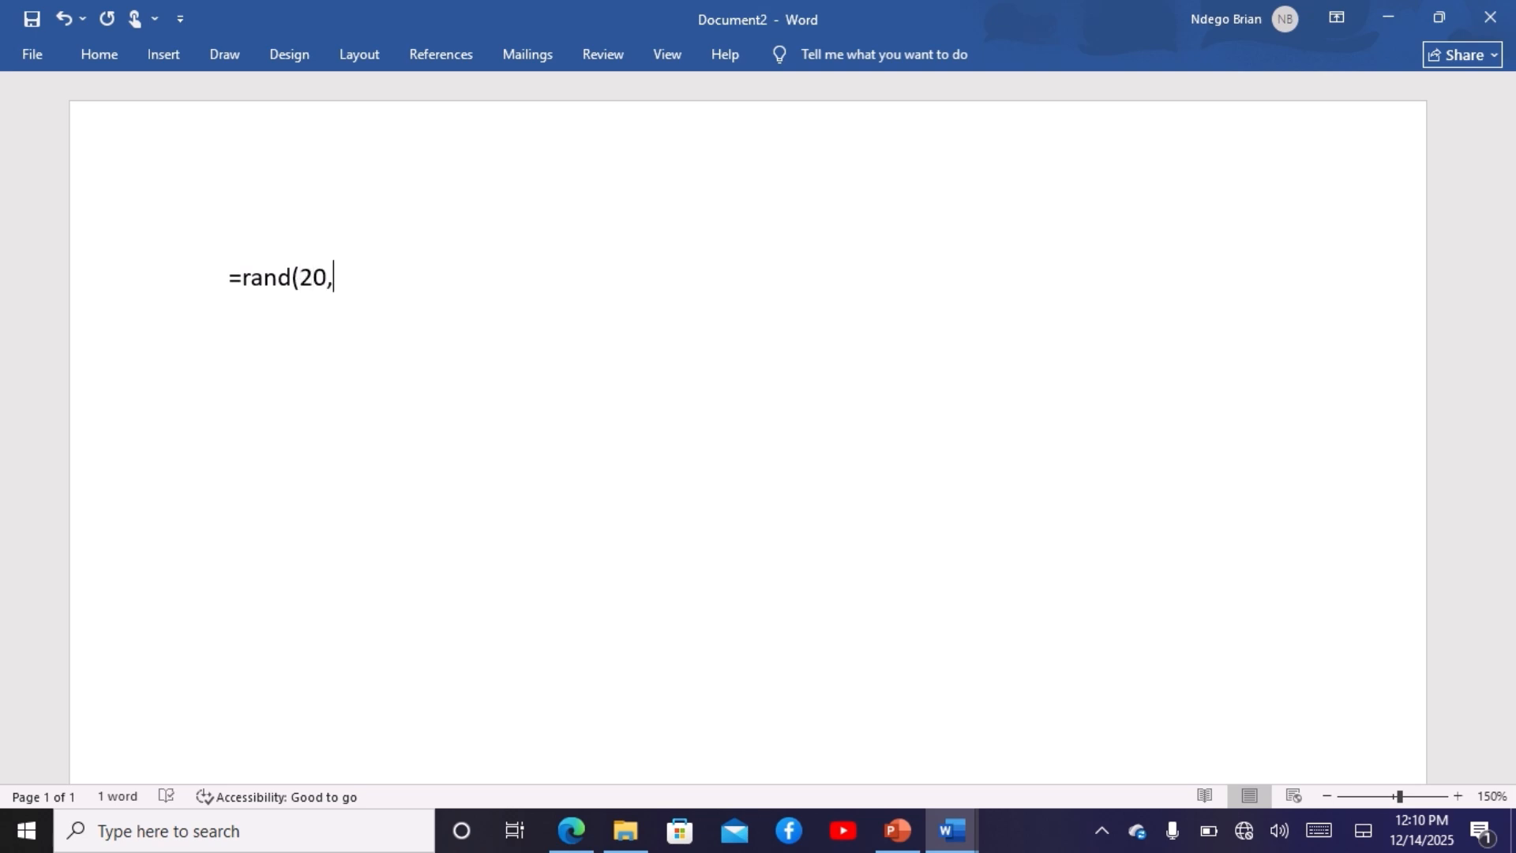
type("7)")
key("Return")
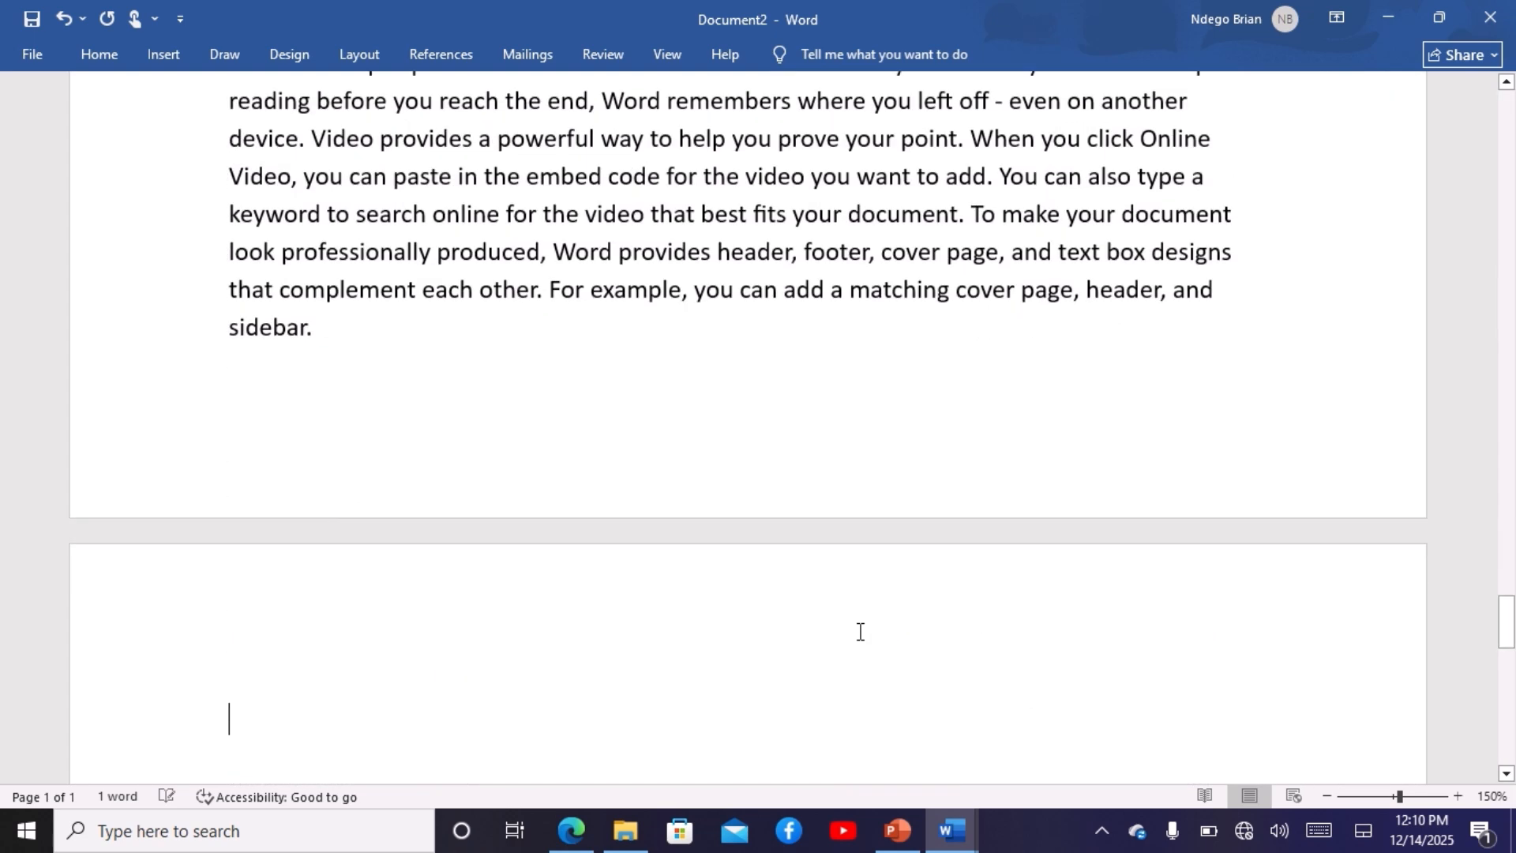
Step: Undo the generated sample text and regenerate it with the formula changed to =rand(20,20)
left_click(734, 293)
left_click(626, 648)
key("ctrl+z")
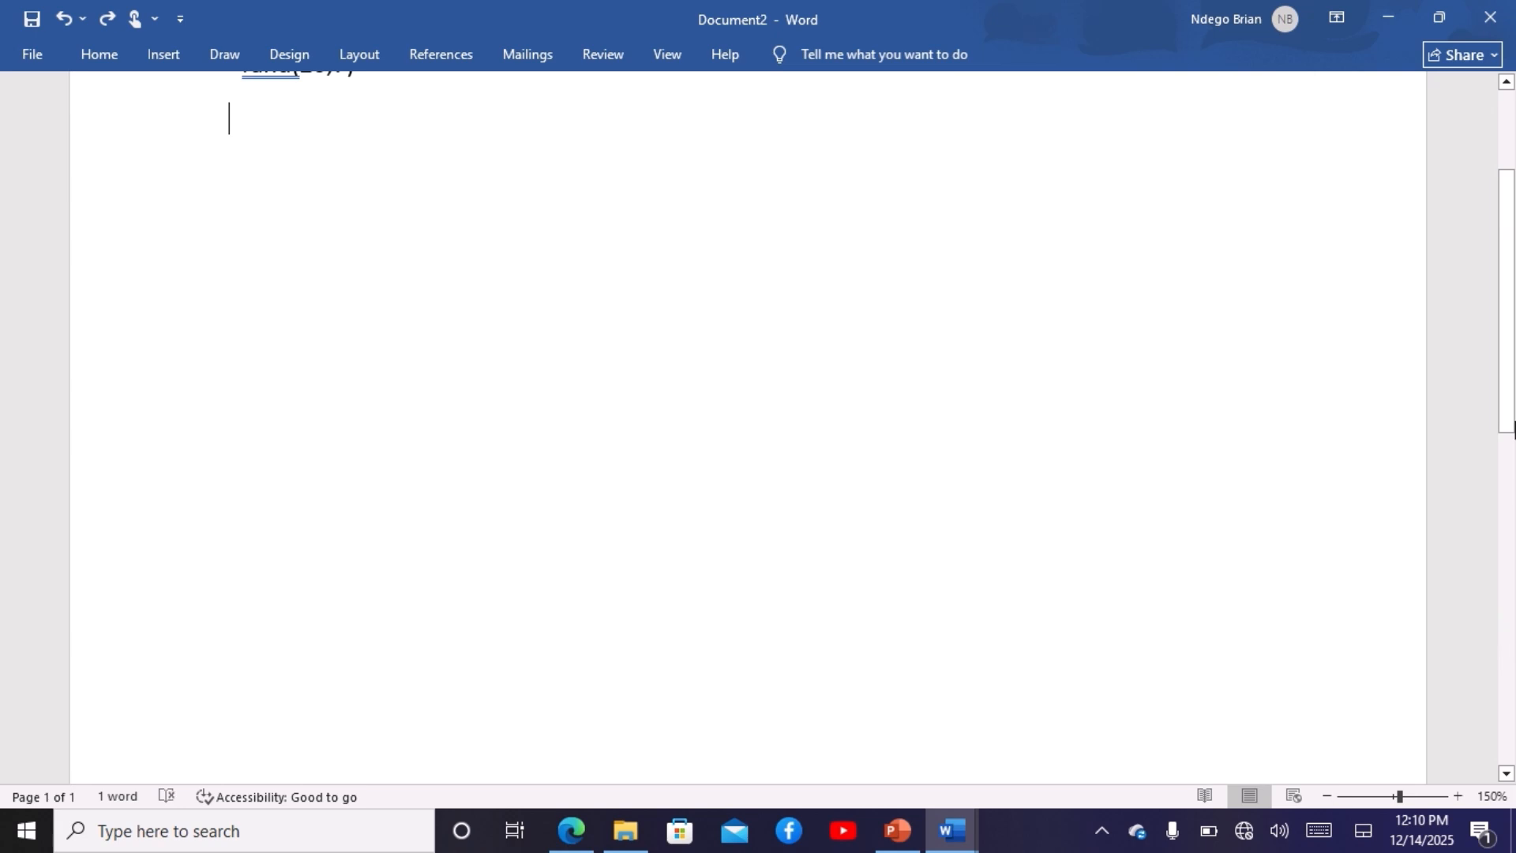
left_click_drag(1507, 414, 1506, 336)
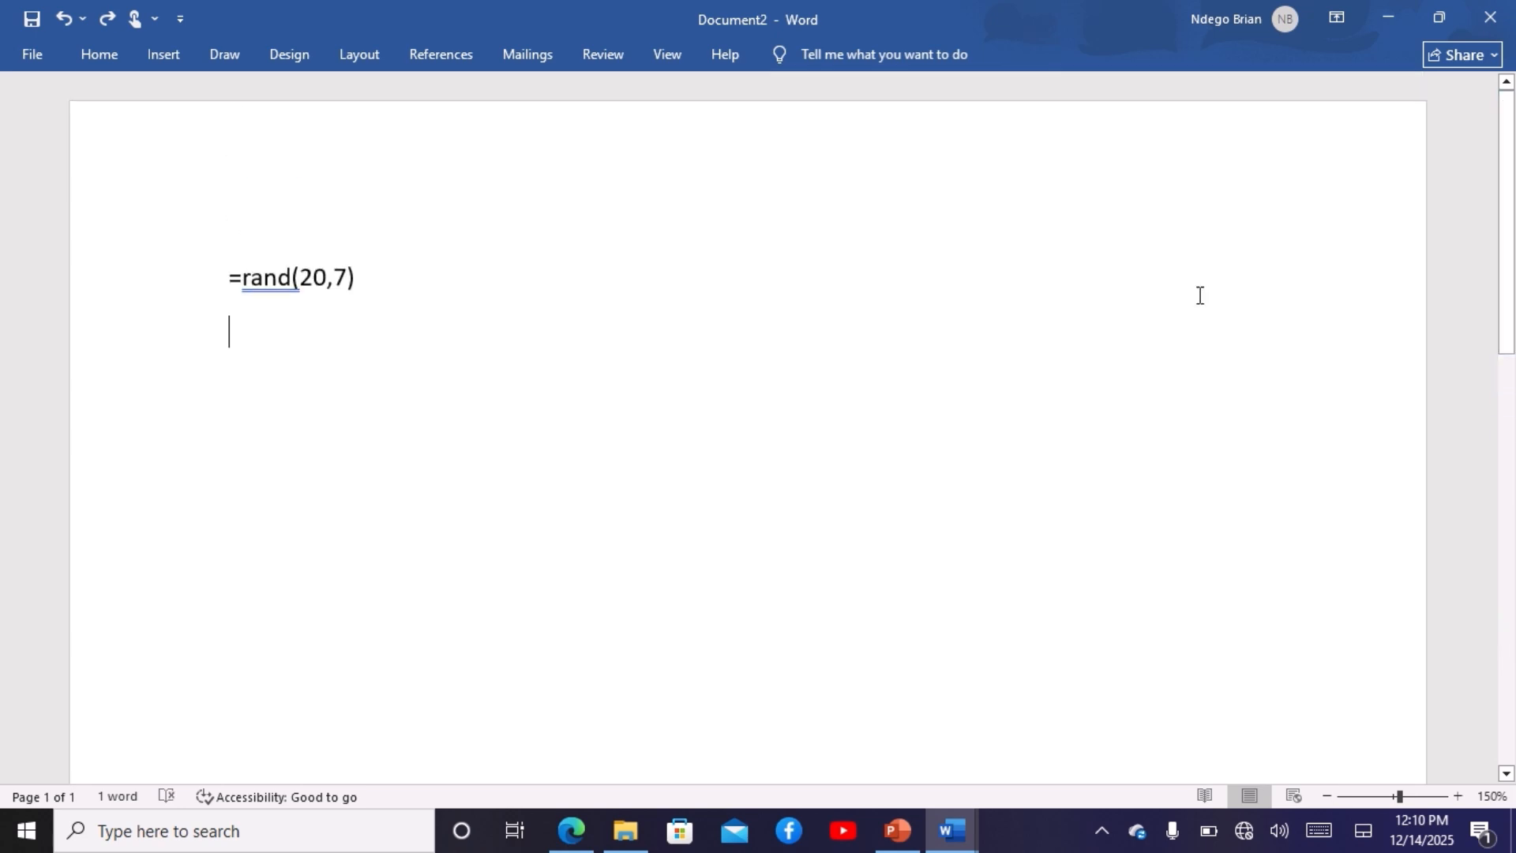
left_click(343, 282)
key("BackSpace")
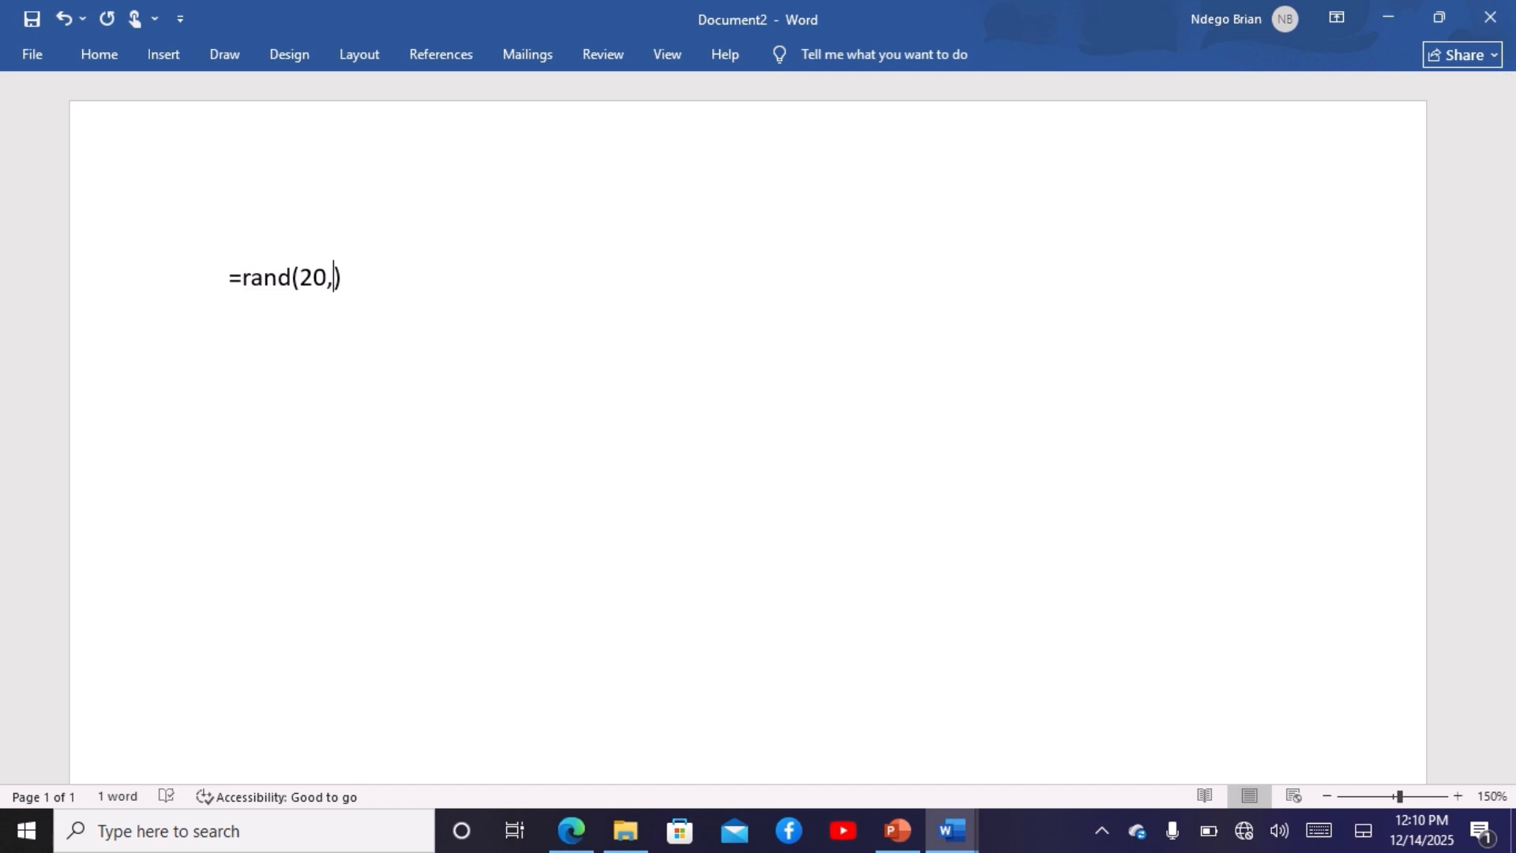
type("20")
key("Return")
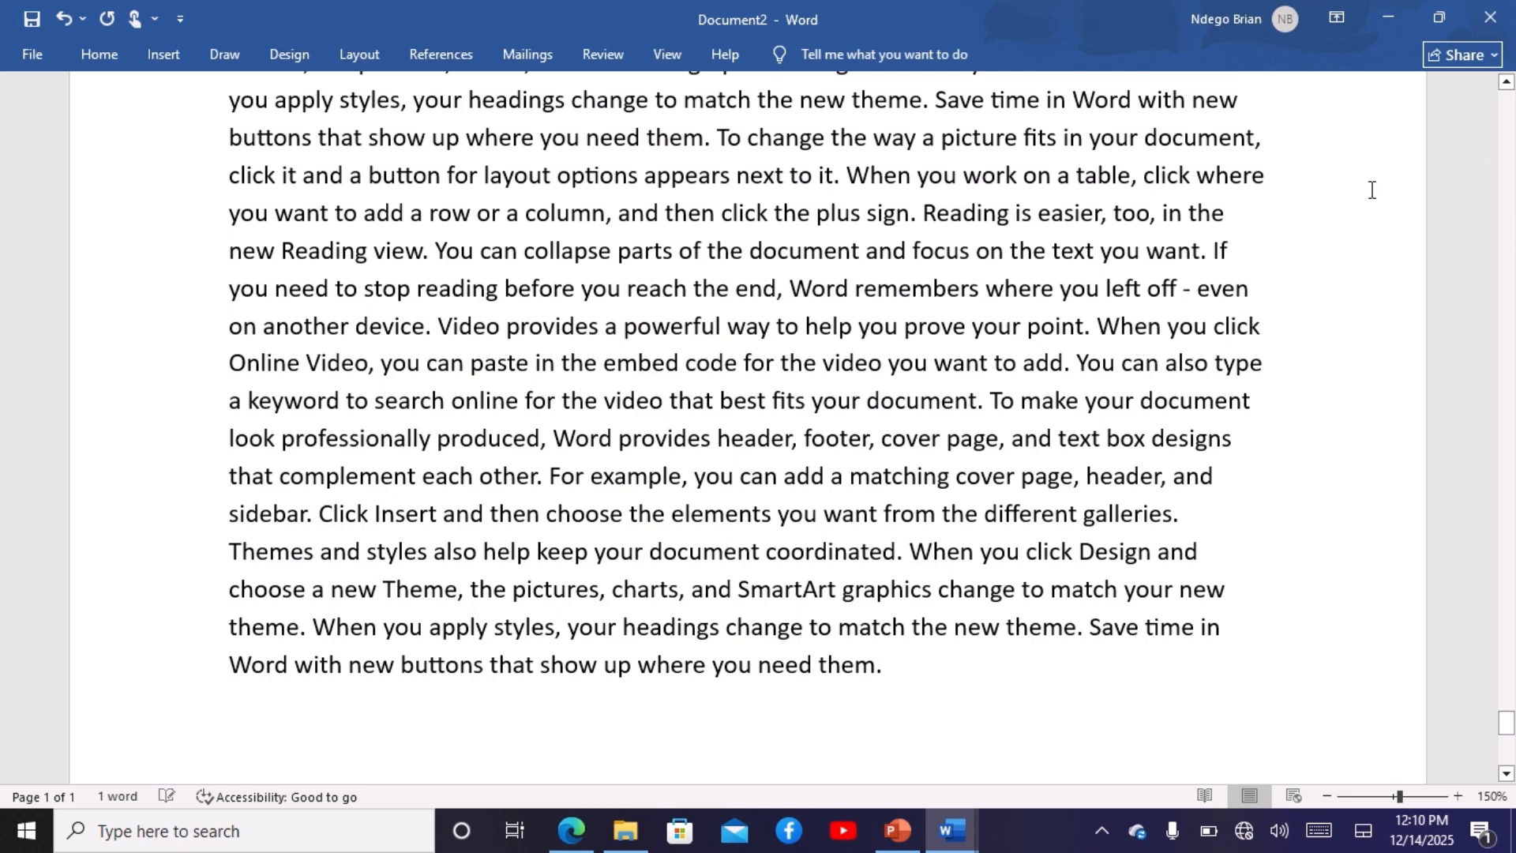
Step: Look through the generated sample text across its pages and return to the first paragraph
left_click_drag(1505, 725, 1507, 671)
left_click(1119, 652)
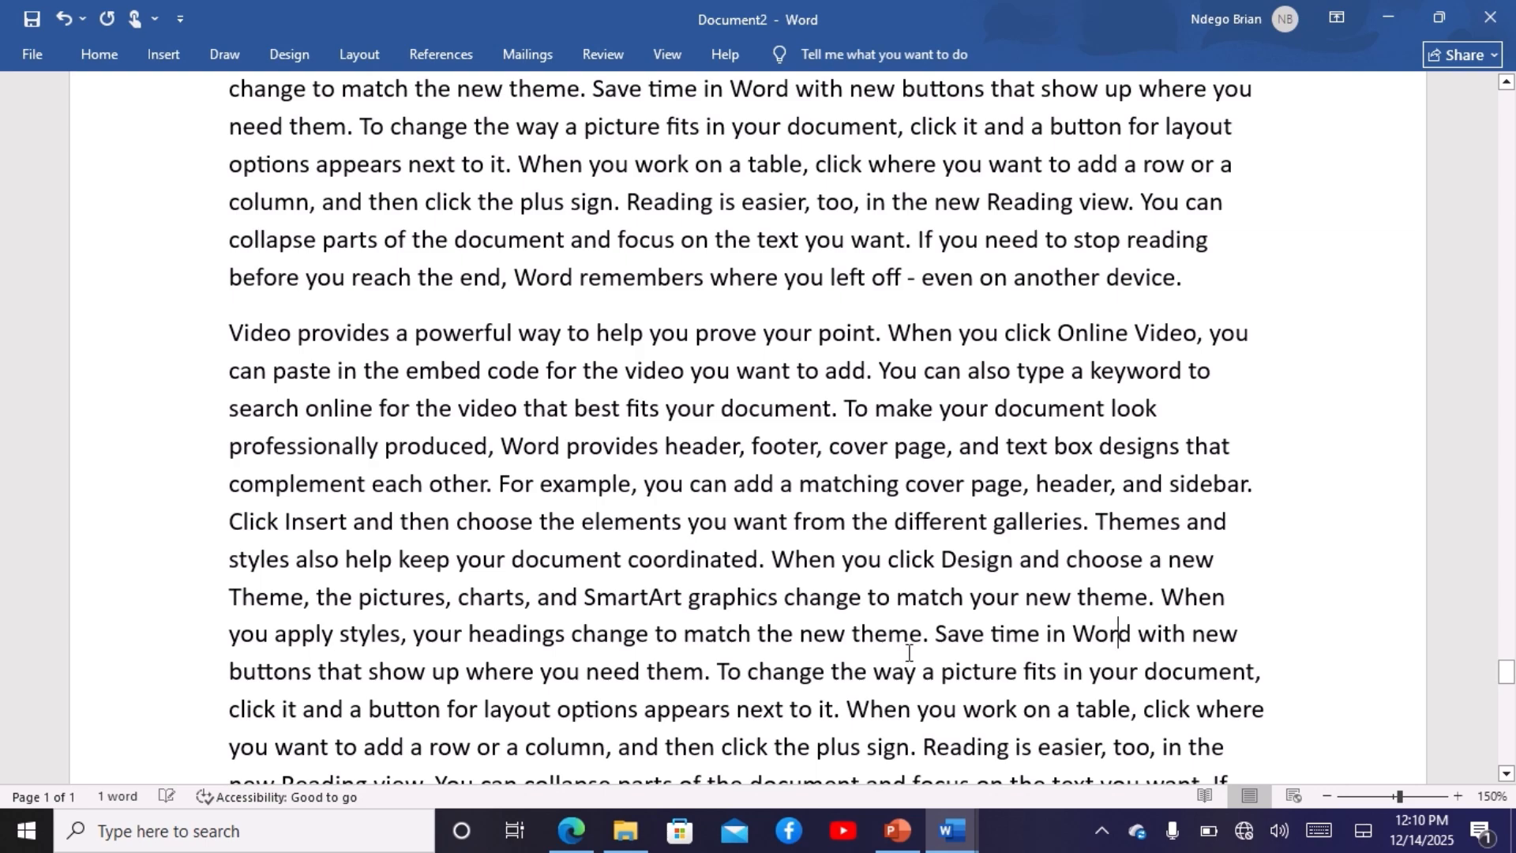
left_click_drag(1504, 673, 1503, 68)
scroll(749, 427, "down", 15)
scroll(748, 427, "down", 15)
scroll(749, 426, "down", 15)
scroll(749, 427, "down", 15)
scroll(749, 426, "down", 15)
scroll(749, 427, "up", 20)
scroll(749, 427, "up", 20)
scroll(586, 504, "up", 17)
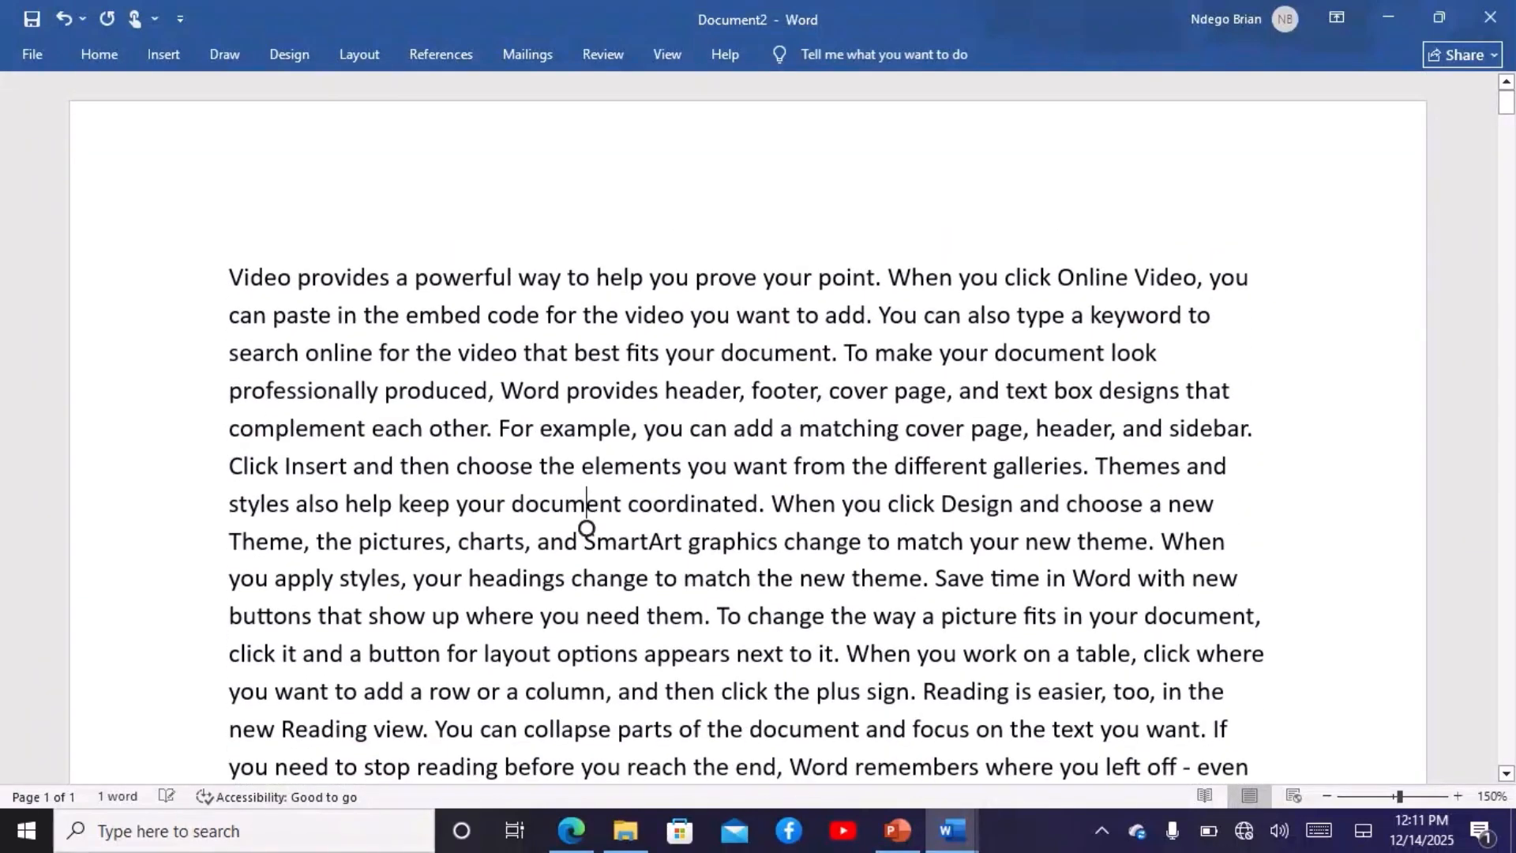
left_click(257, 292)
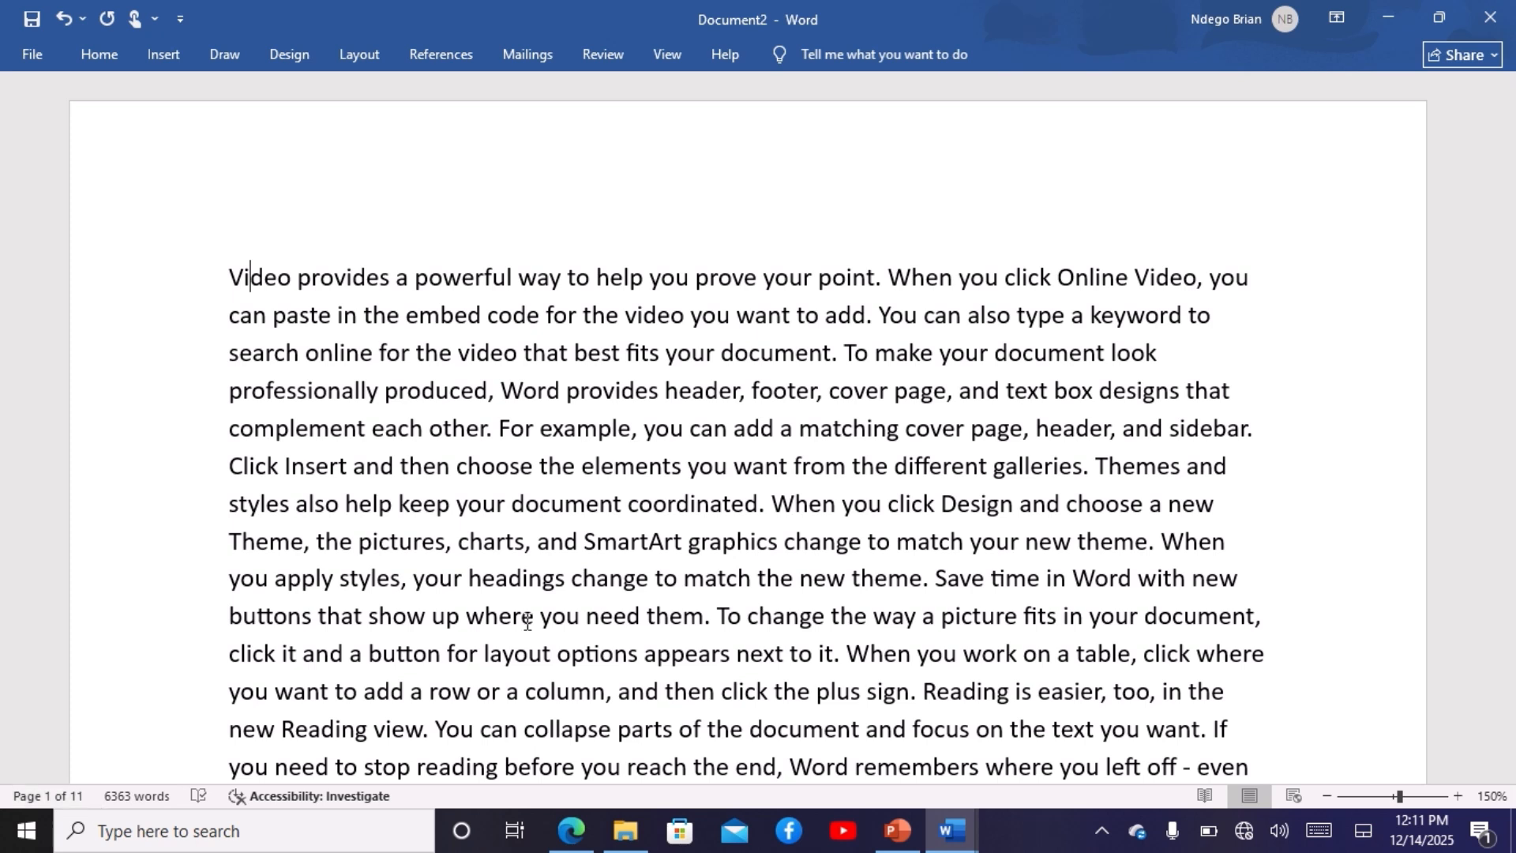
Step: Insert an endnote at the word "footer" in the first paragraph
double_click(787, 393)
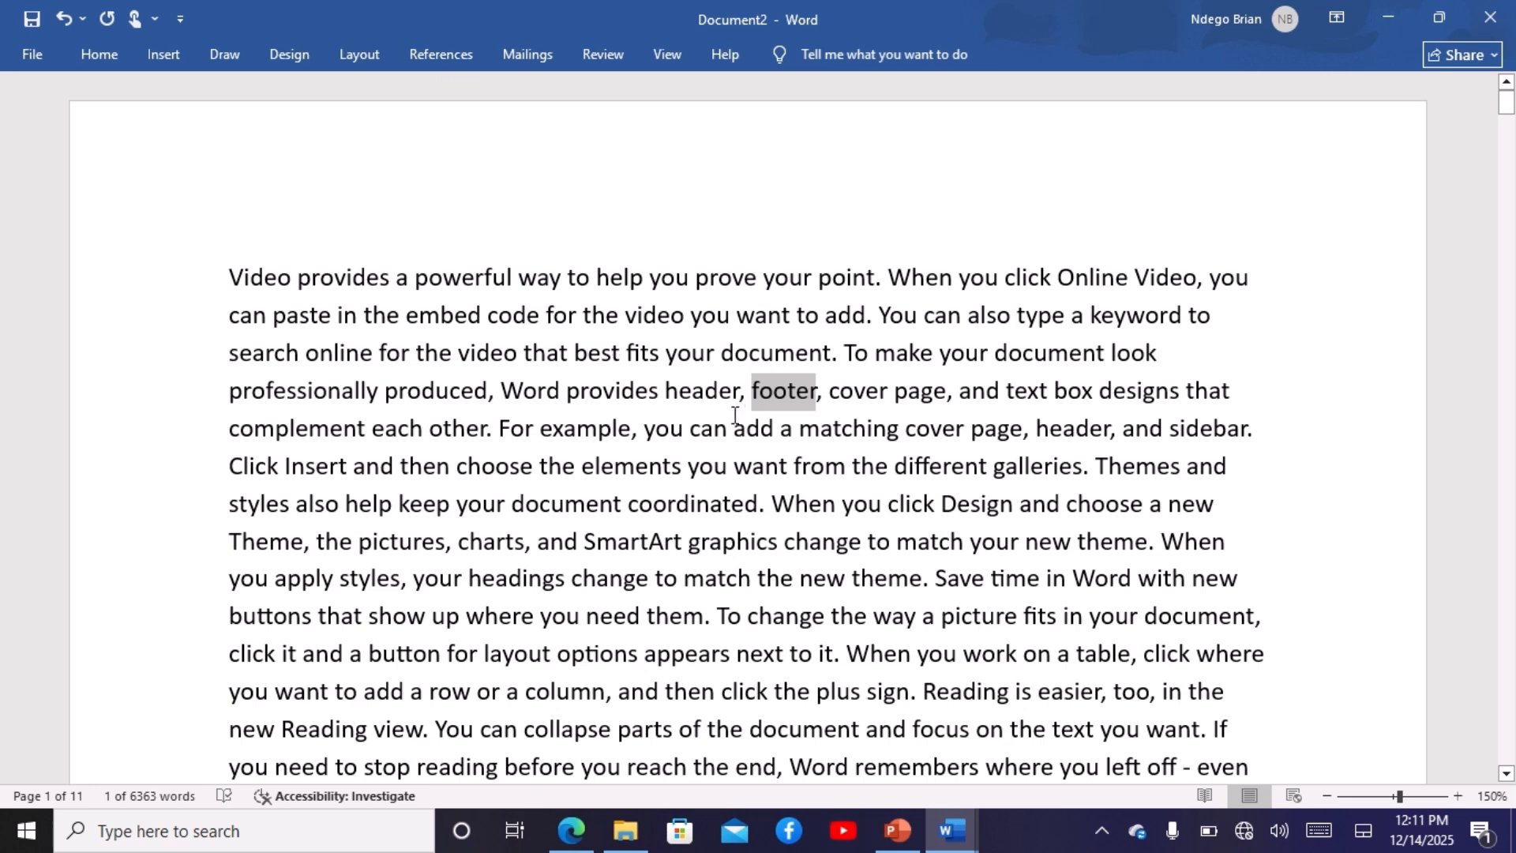
left_click(446, 64)
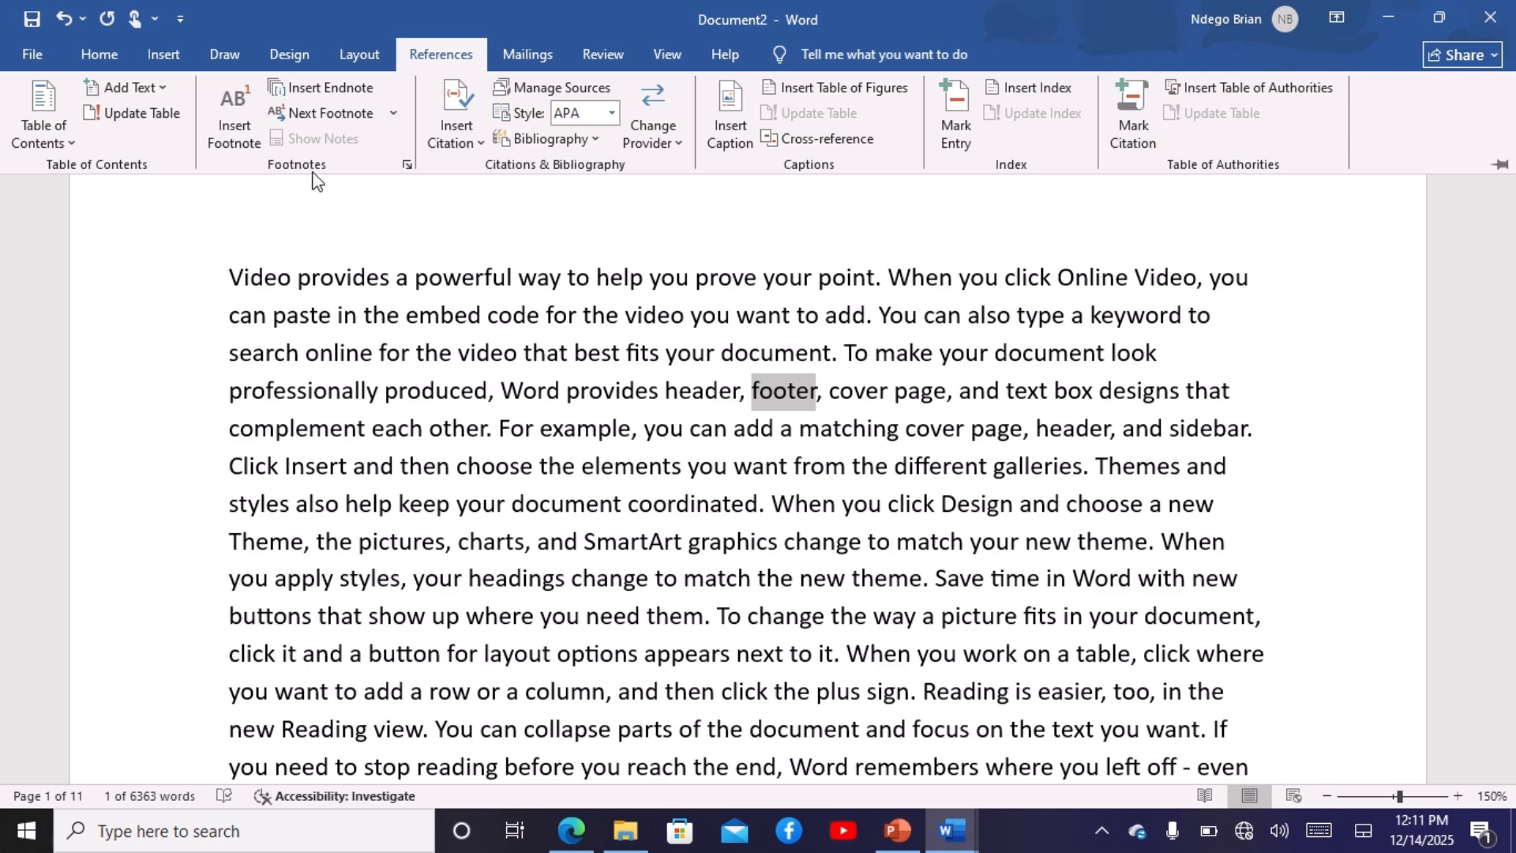
left_click(330, 82)
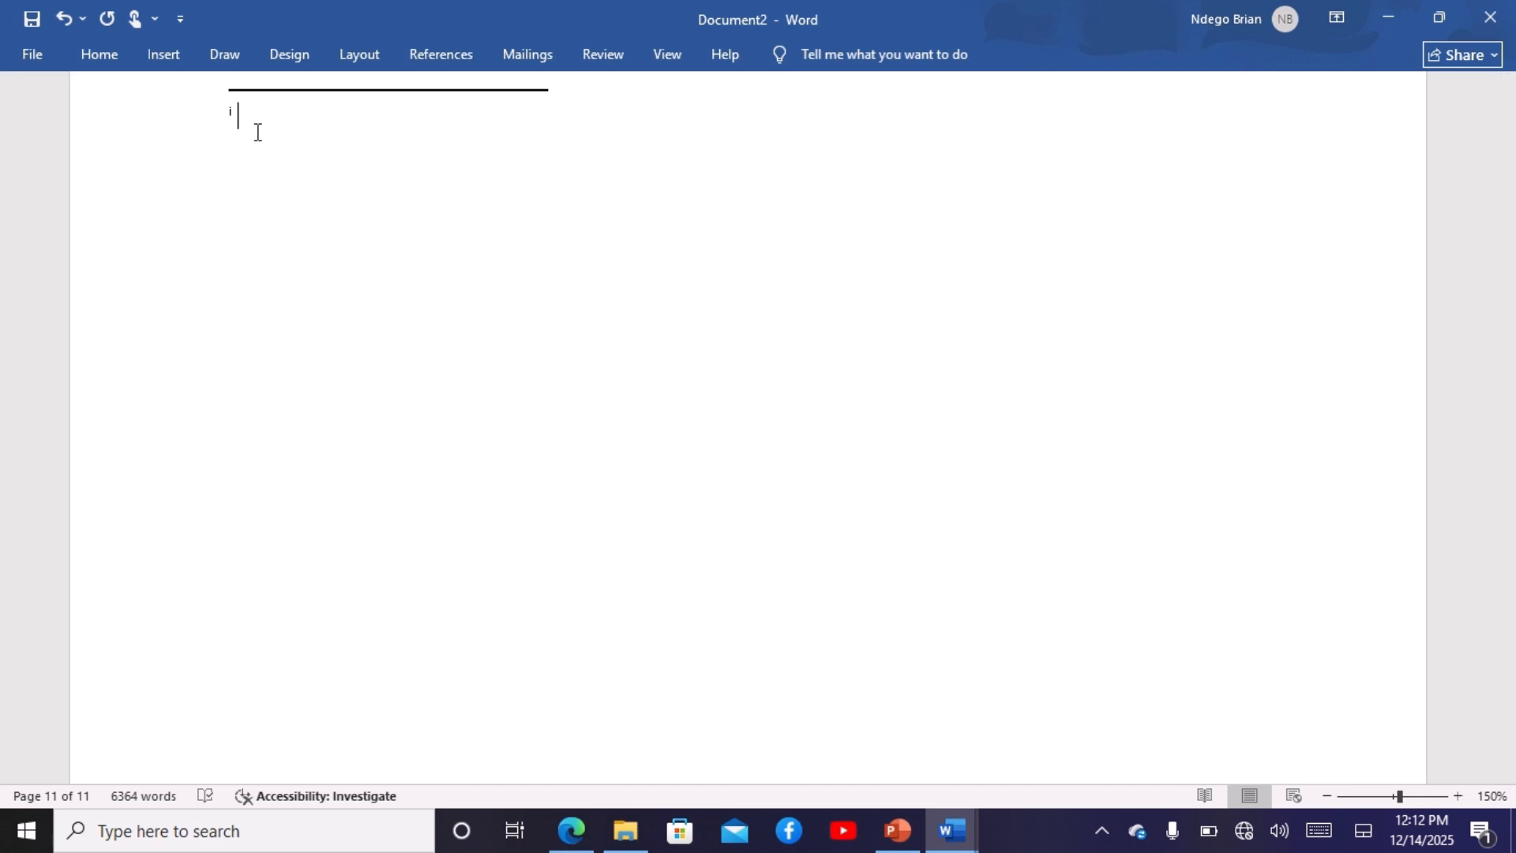
Step: Write the endnote text "A text that appears in the bottom left corner of a page" and return to its reference after "footer"
type("A text that appears in the boo")
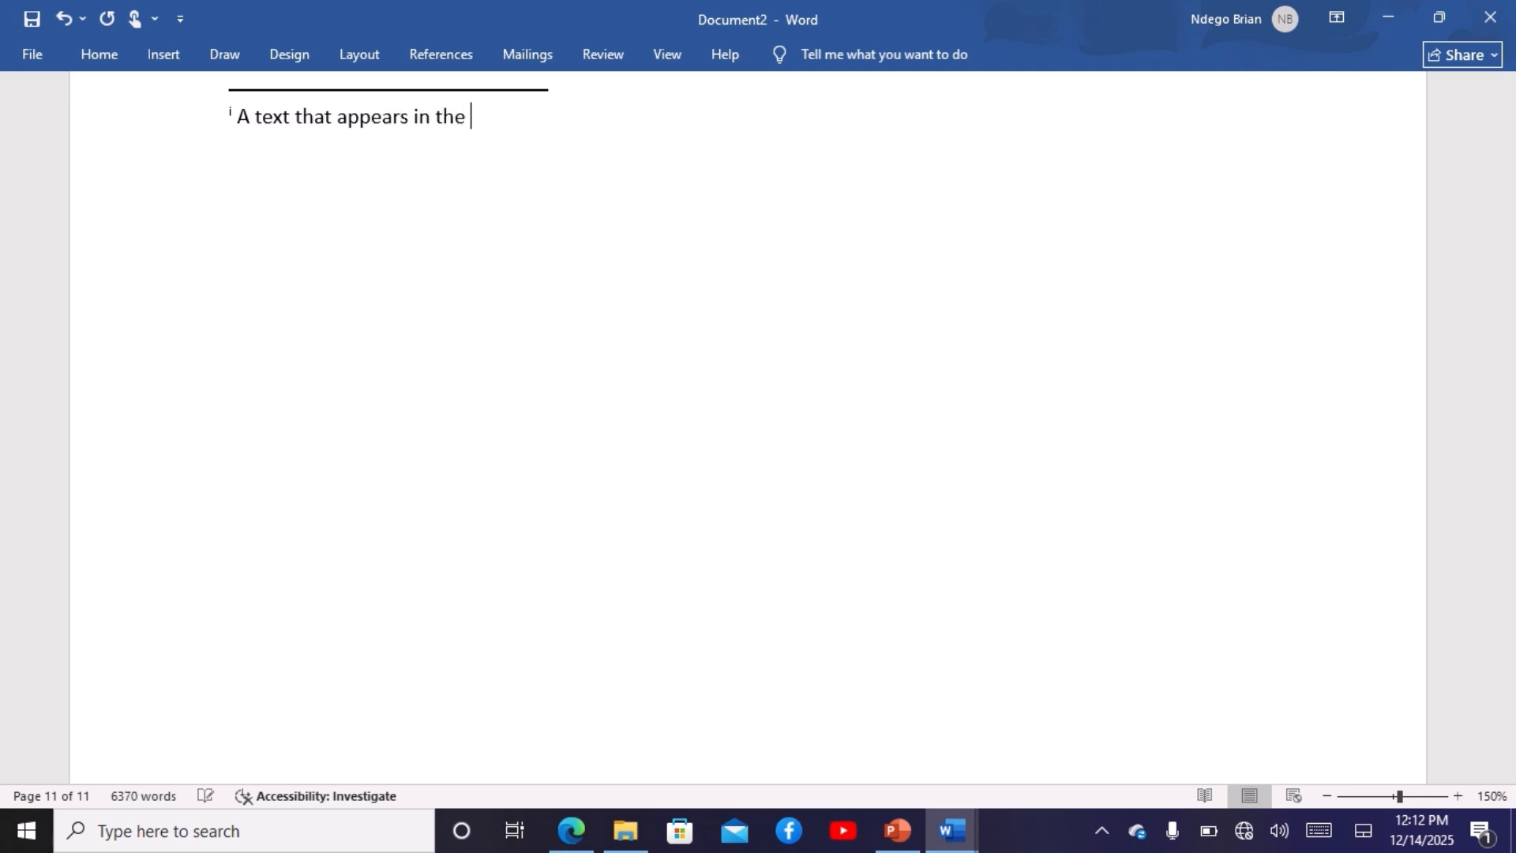
key("BackSpace")
type("ttom left ")
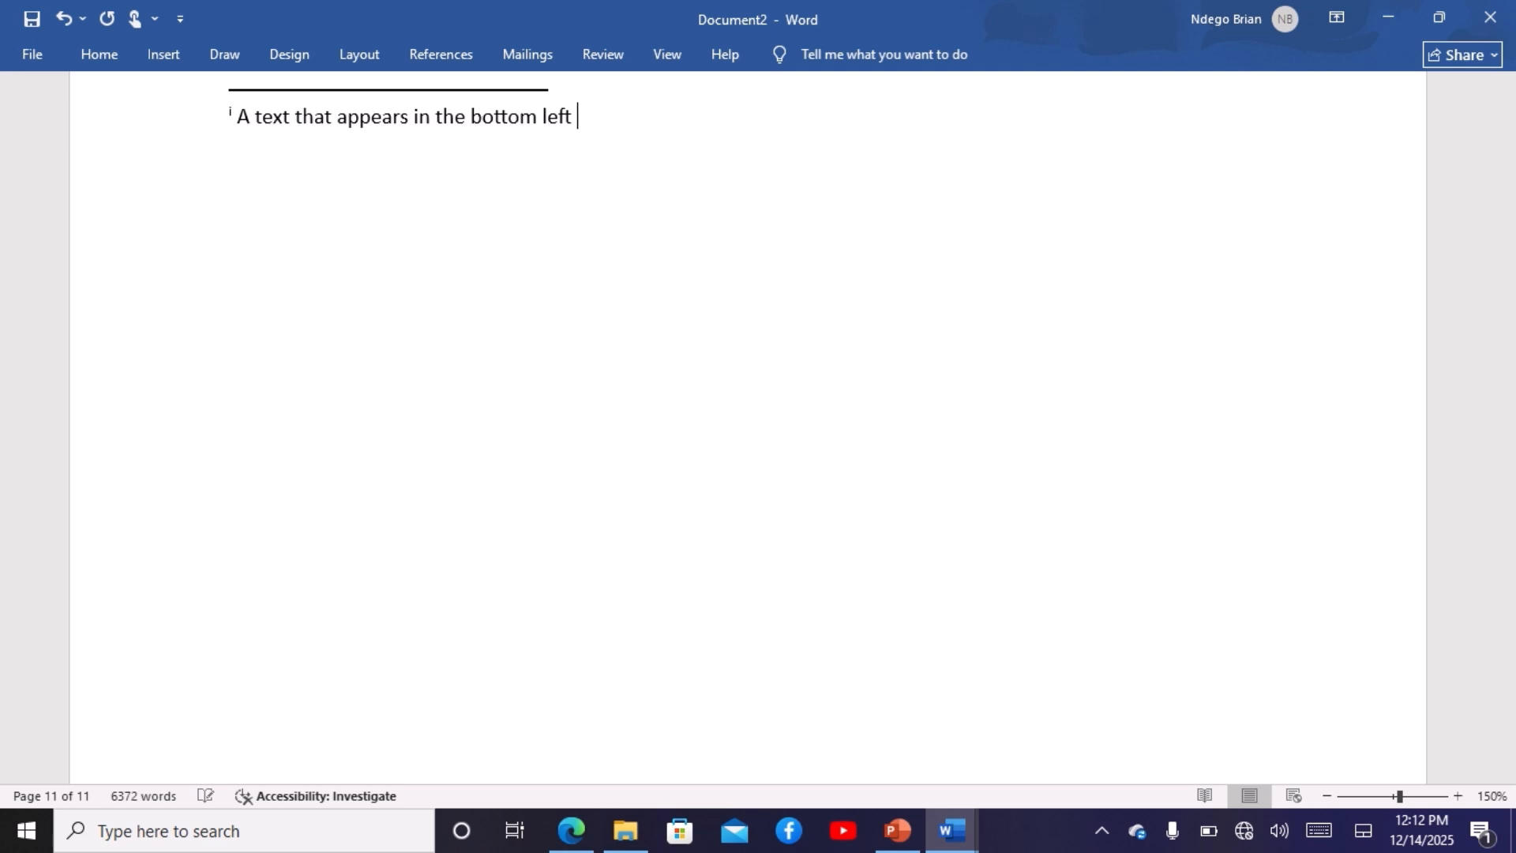
type("corner")
type(" of a pa")
type("t")
key("BackSpace")
type("ge")
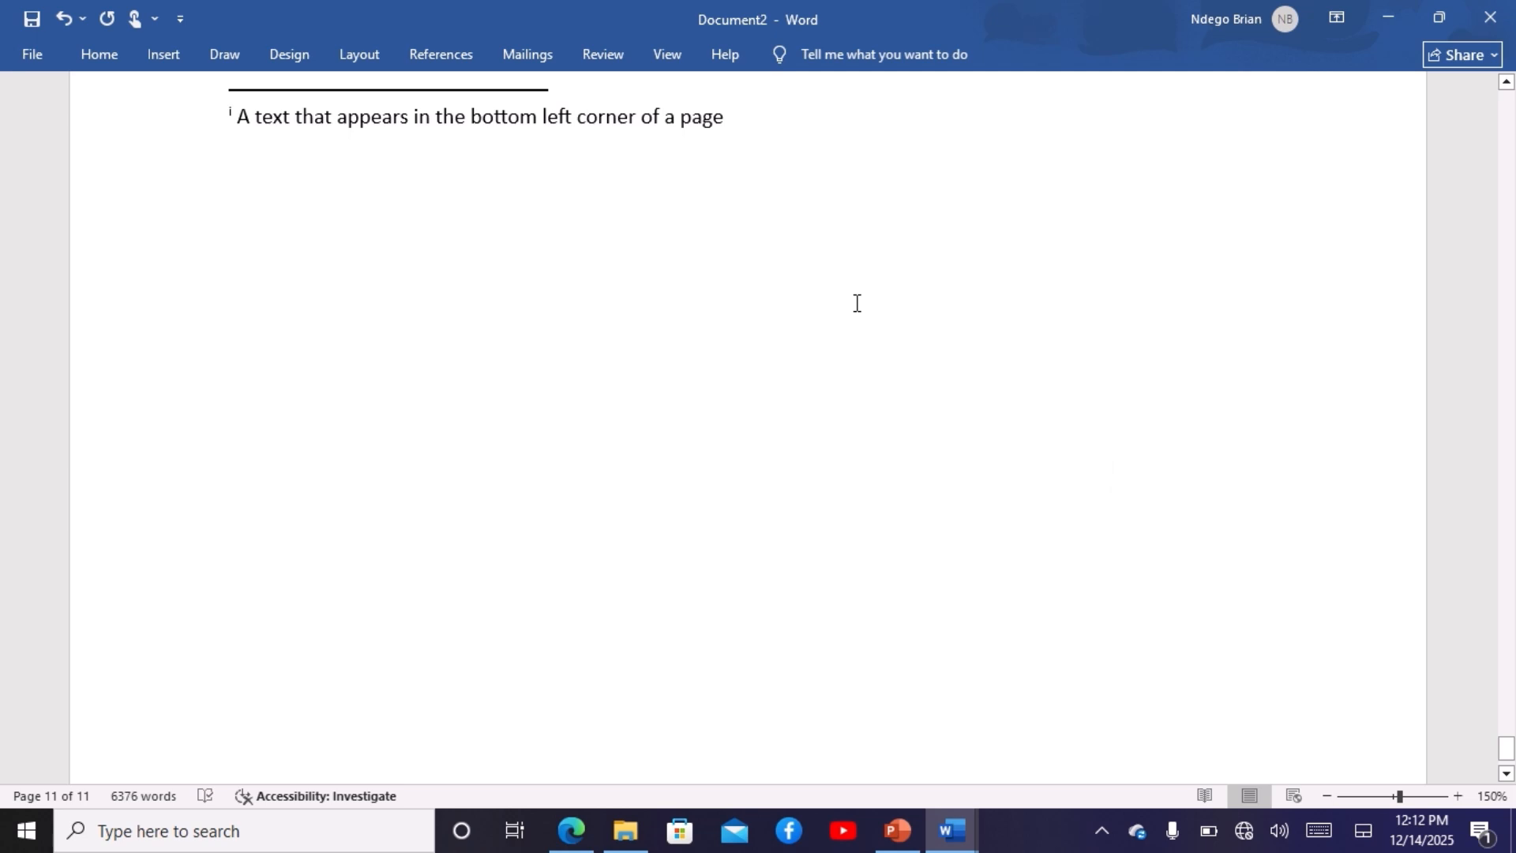
left_click_drag(1510, 750, 1510, 94)
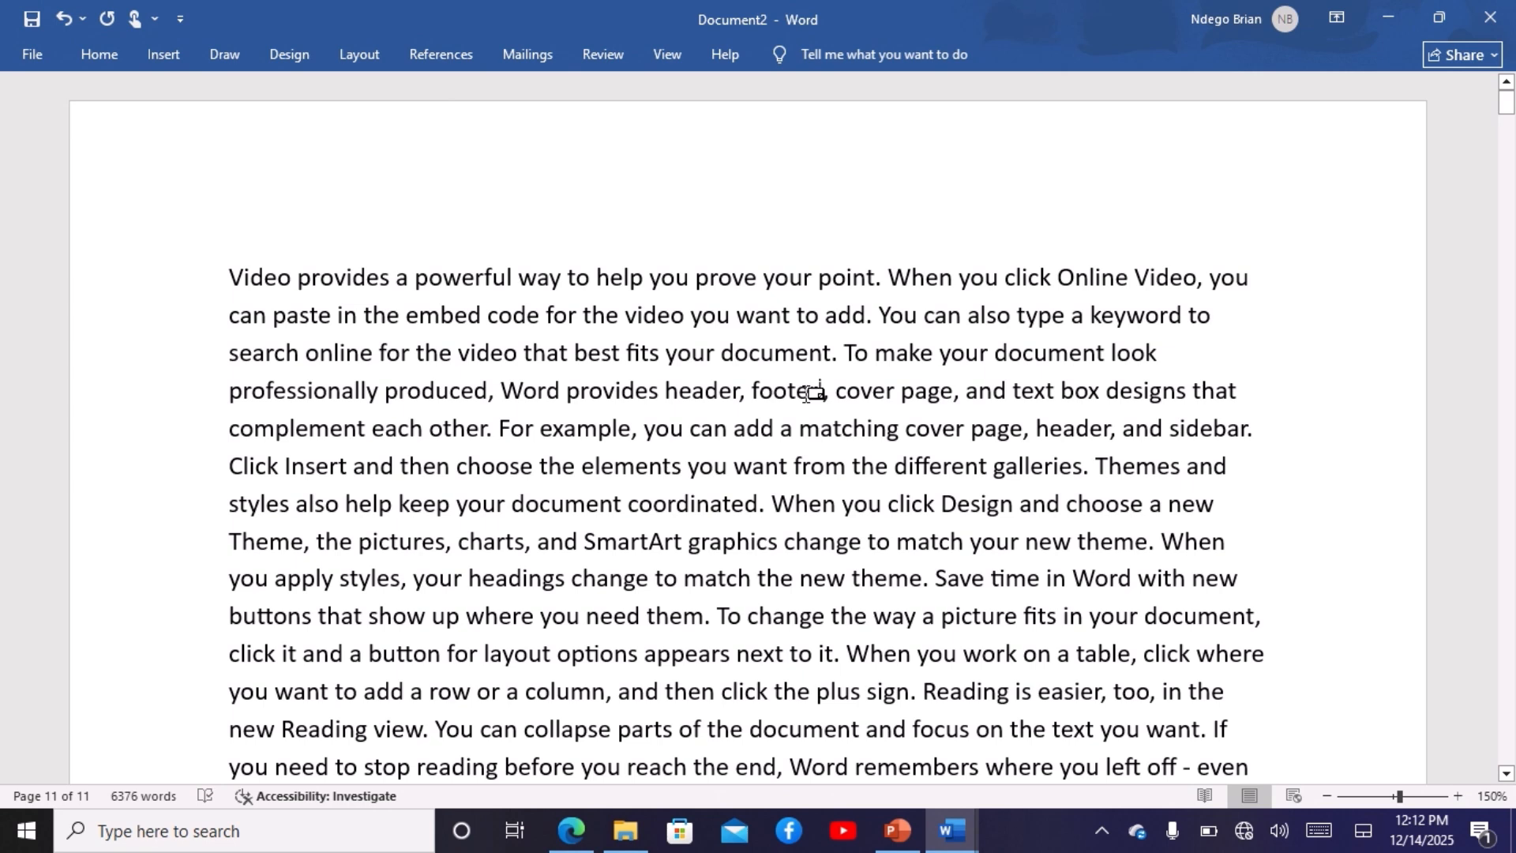
mouse_move(814, 392)
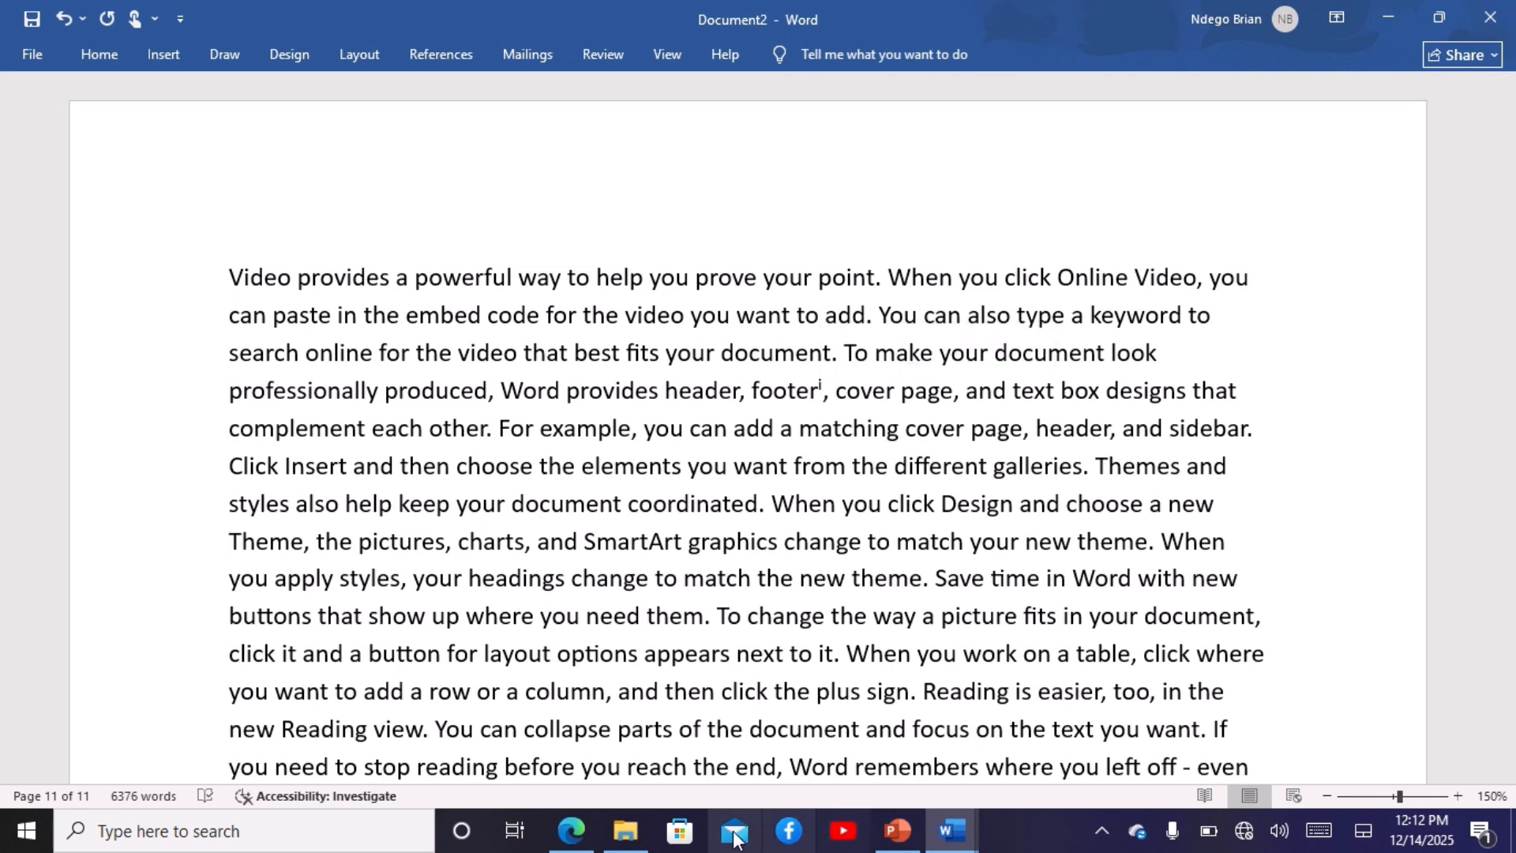
Step: Switch to Edge to reread the lesson PDF's Footnotes and Endnotes page, and switch to PowerPoint
left_click(571, 831)
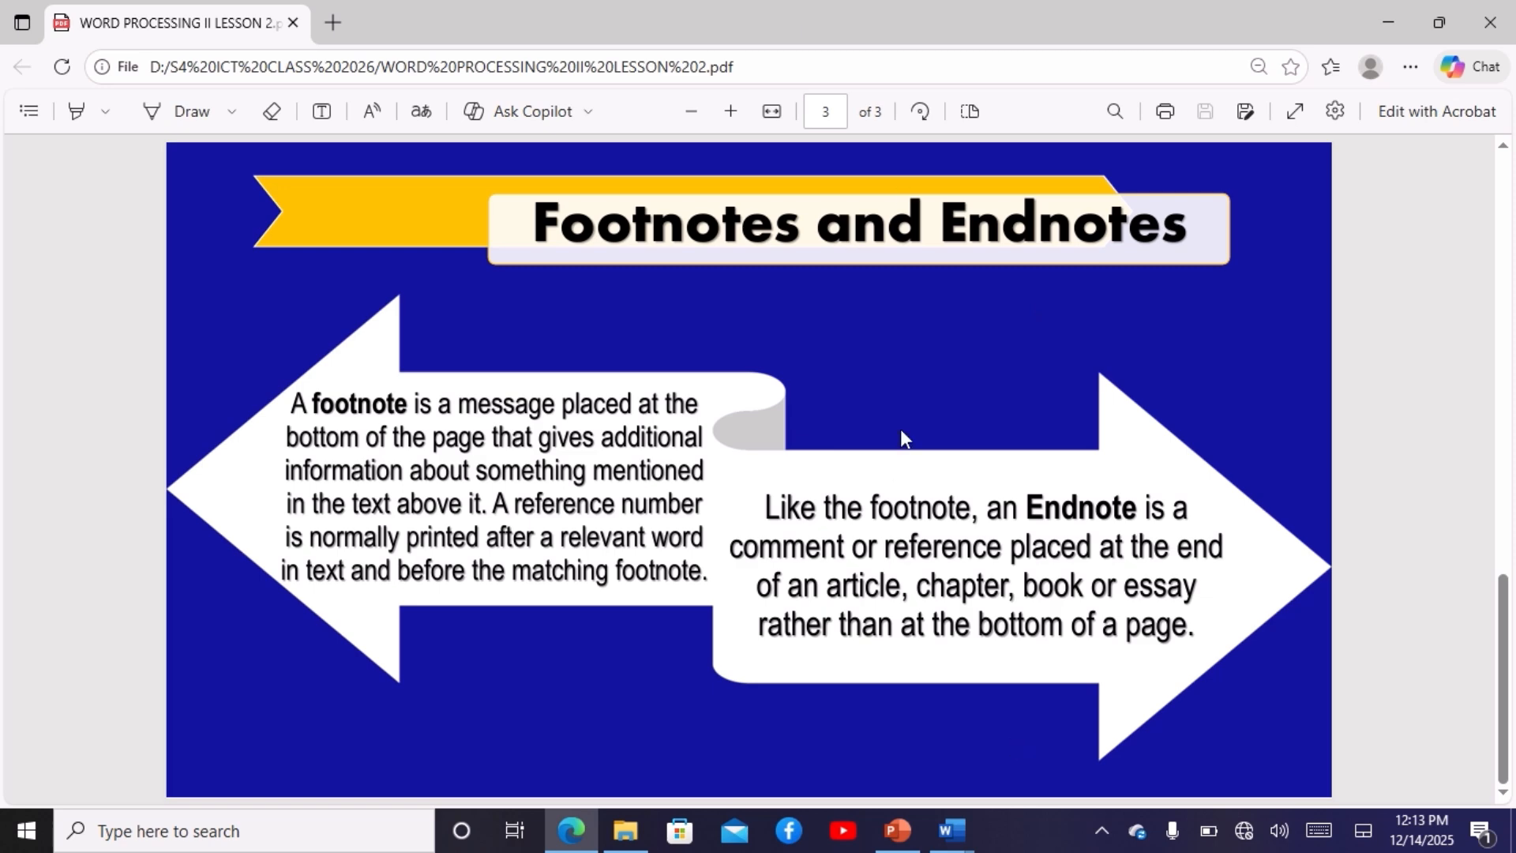
left_click(902, 832)
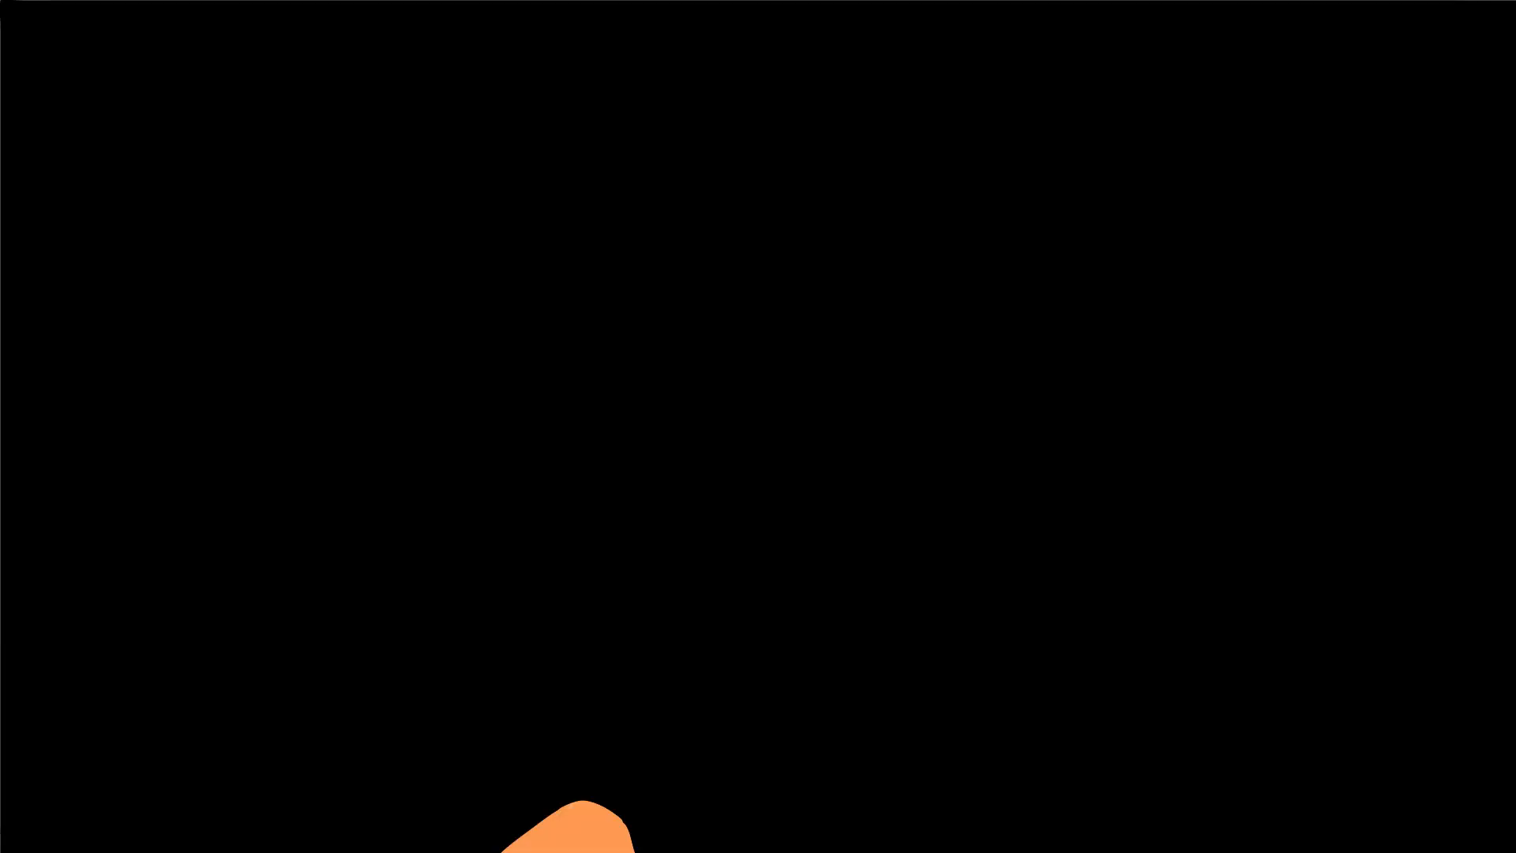